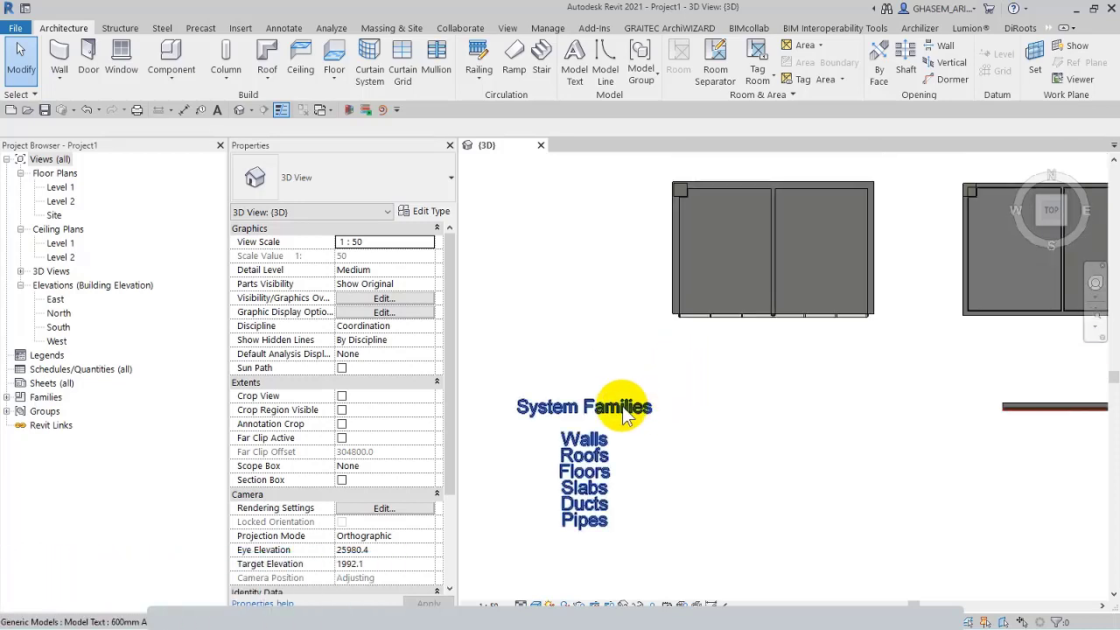
Step: Start a wall to review the type properties of basic wall CW 102-50-140p, and leave without placing one
left_click(58, 54)
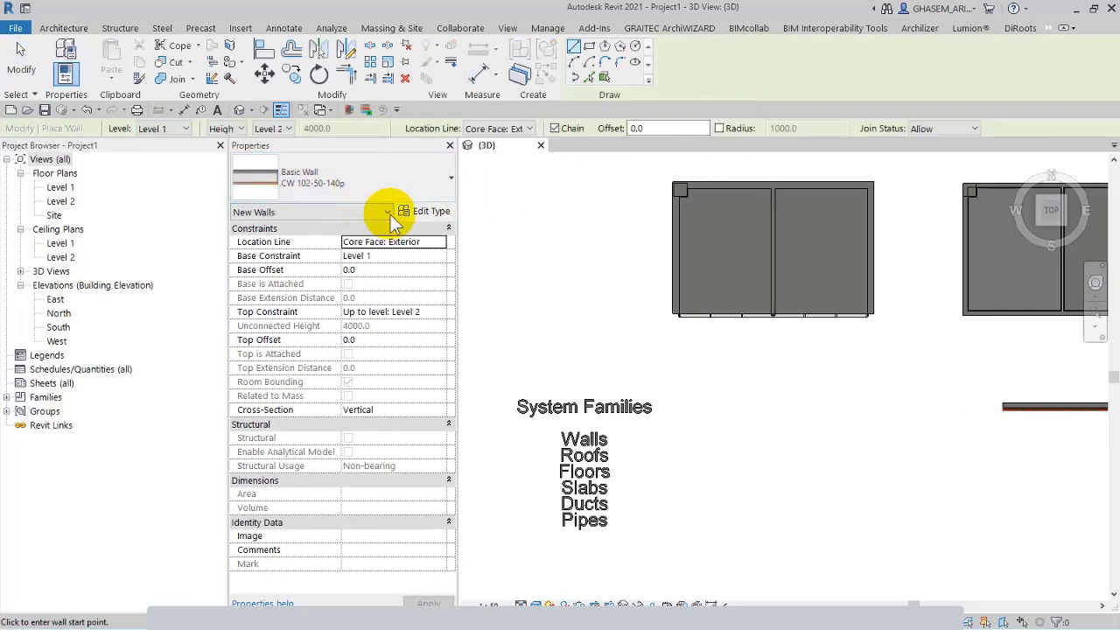
left_click(418, 217)
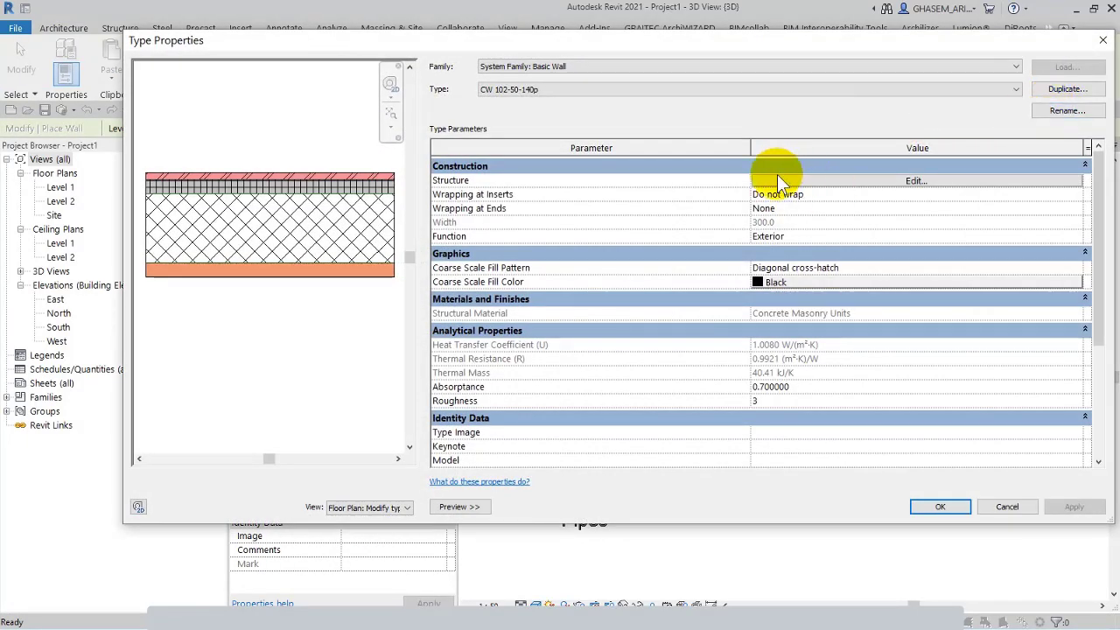
left_click(1007, 506)
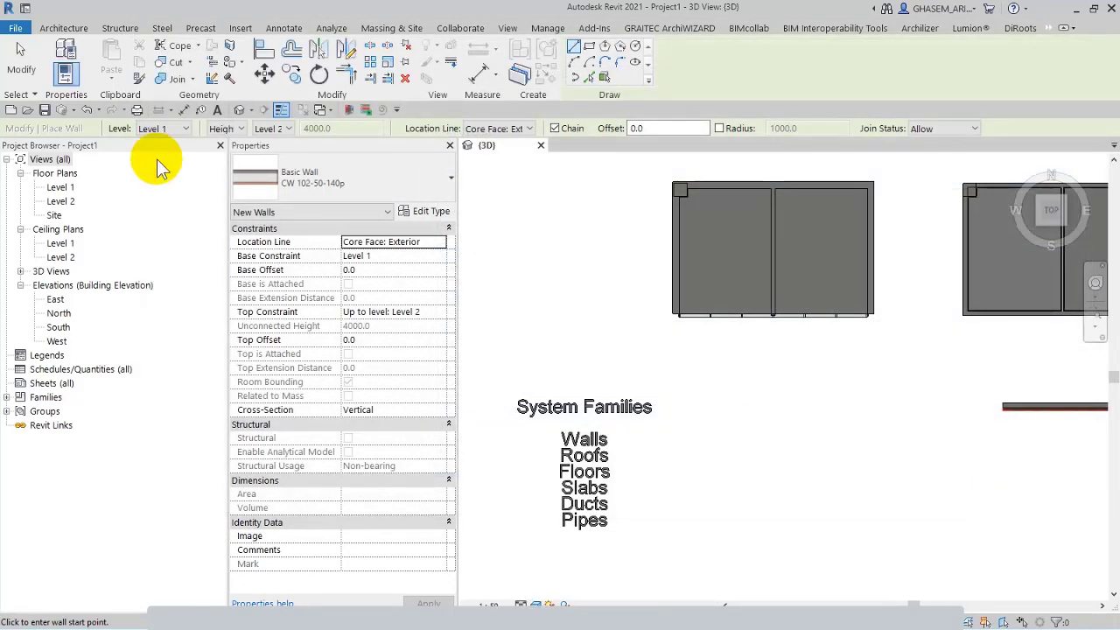
left_click(21, 61)
left_click(619, 339)
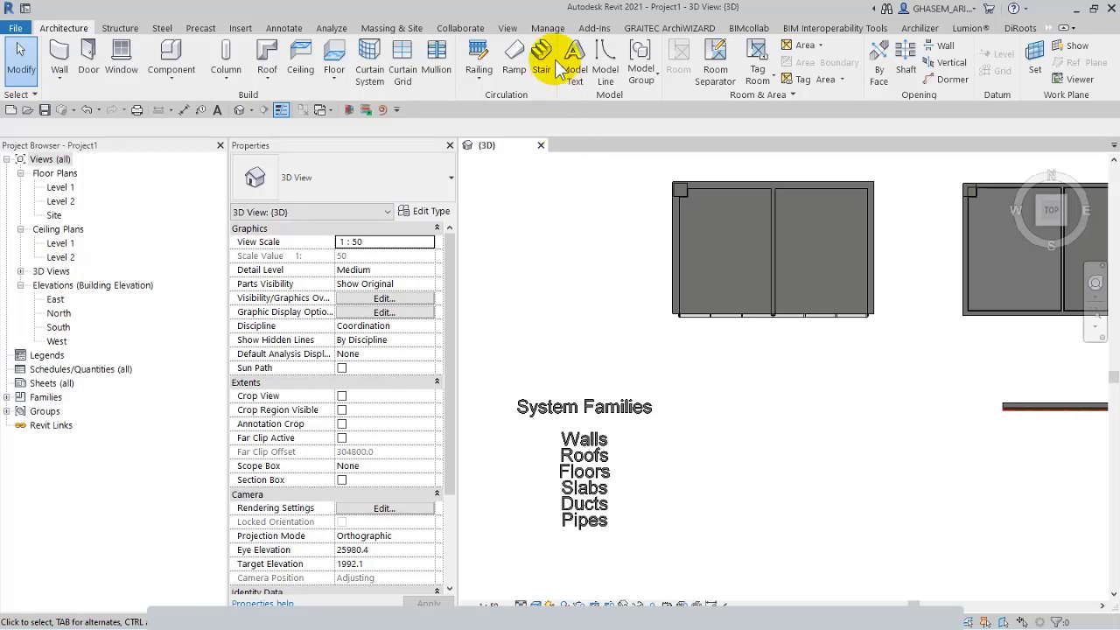
Step: Open the recent model FilesExam_Project-V3 alongside the current project
left_click(545, 32)
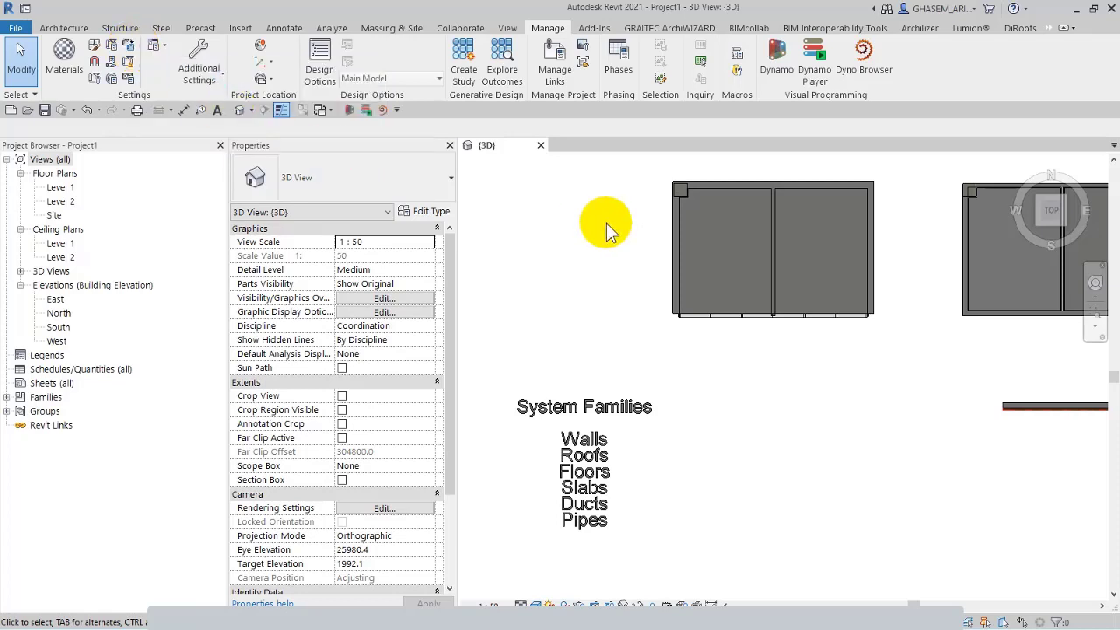
left_click(24, 10)
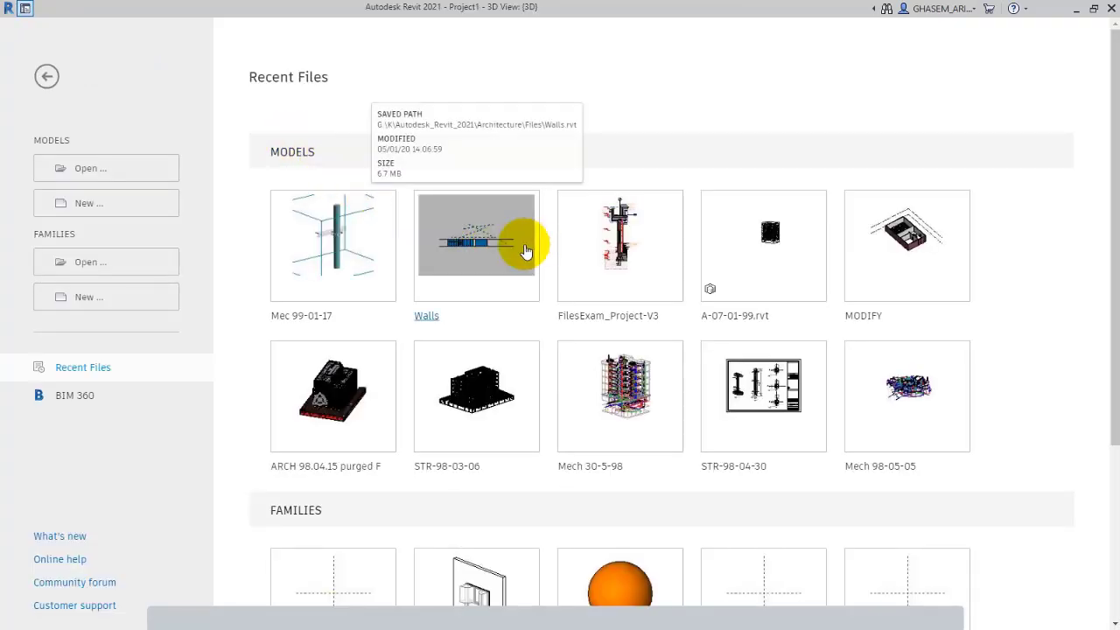
scroll(876, 364, "down", 1)
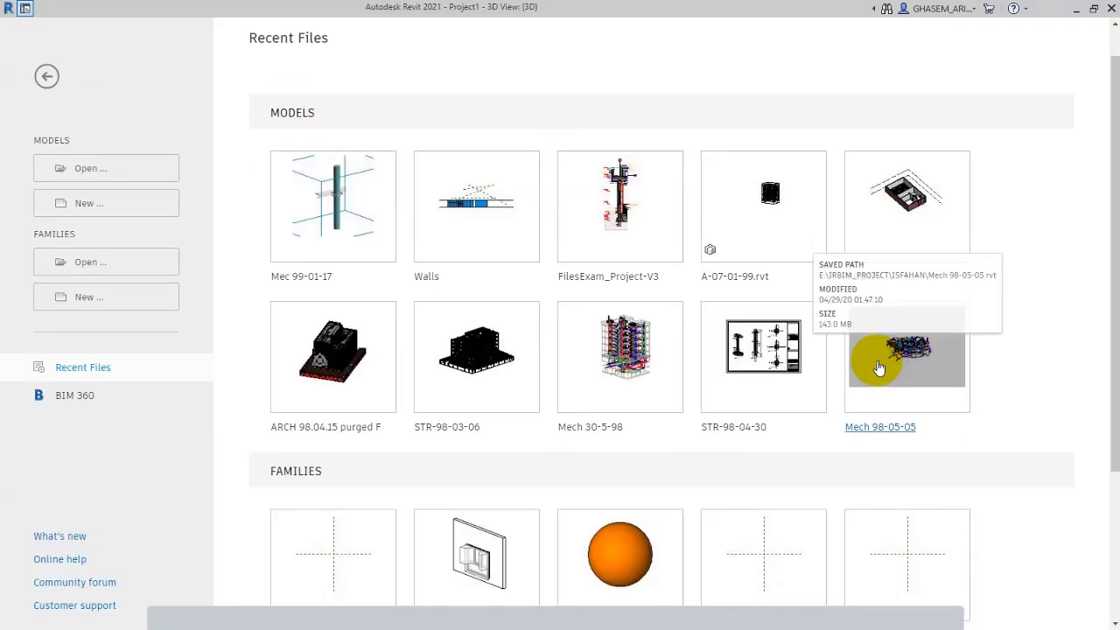
scroll(878, 368, "down", 3)
scroll(878, 369, "up", 4)
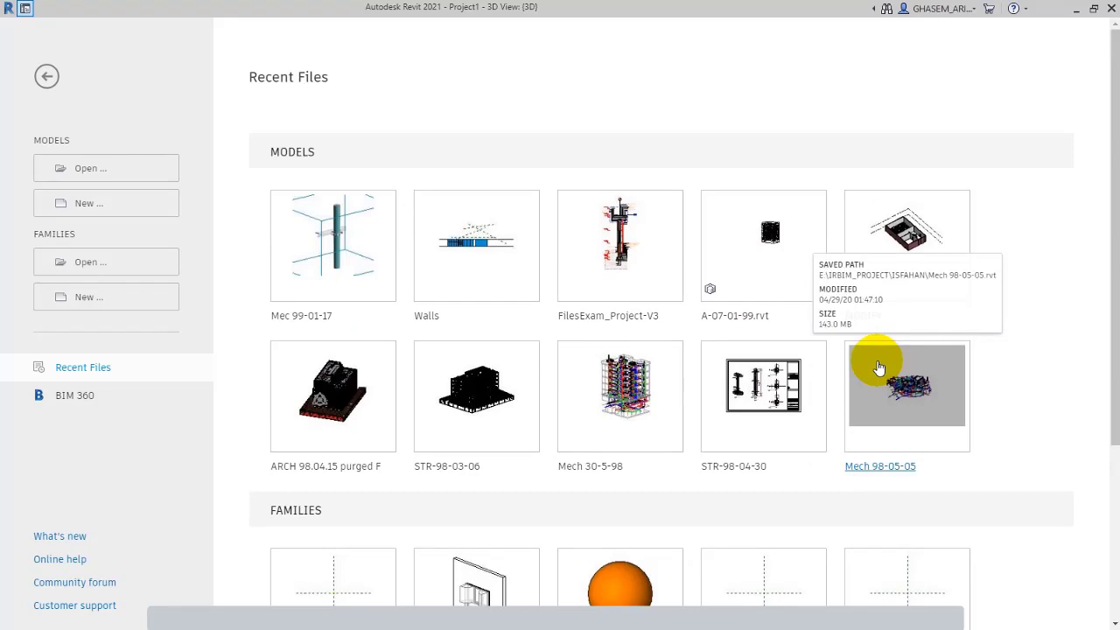
key("ctrl+d")
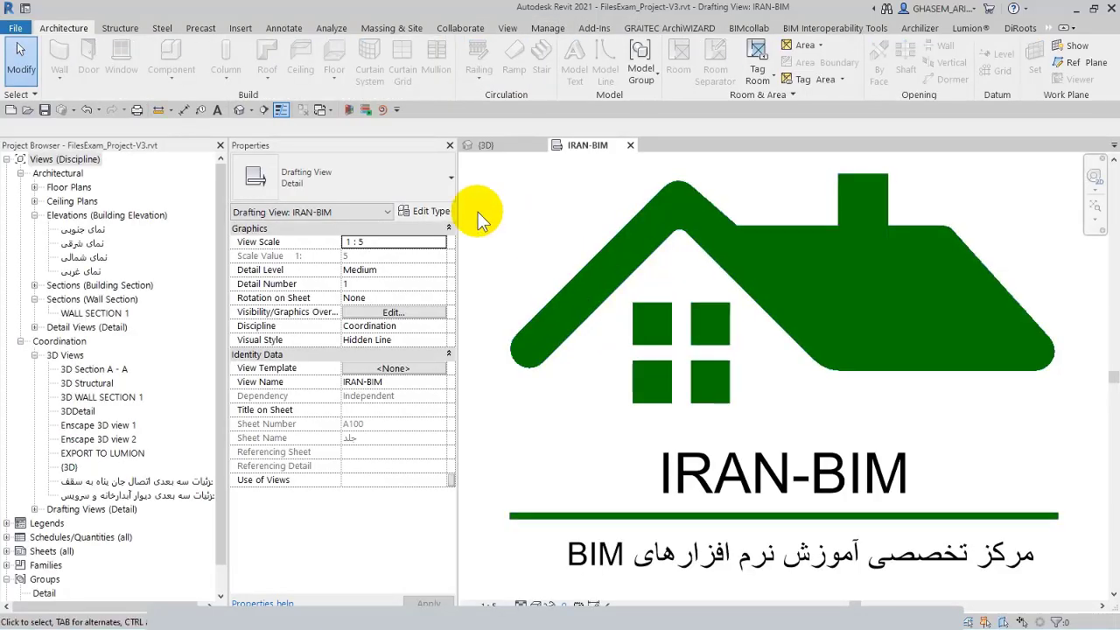
Step: Show the default 3D view of FilesExam_Project-V3 and close its inactive drafting view
left_click(238, 111)
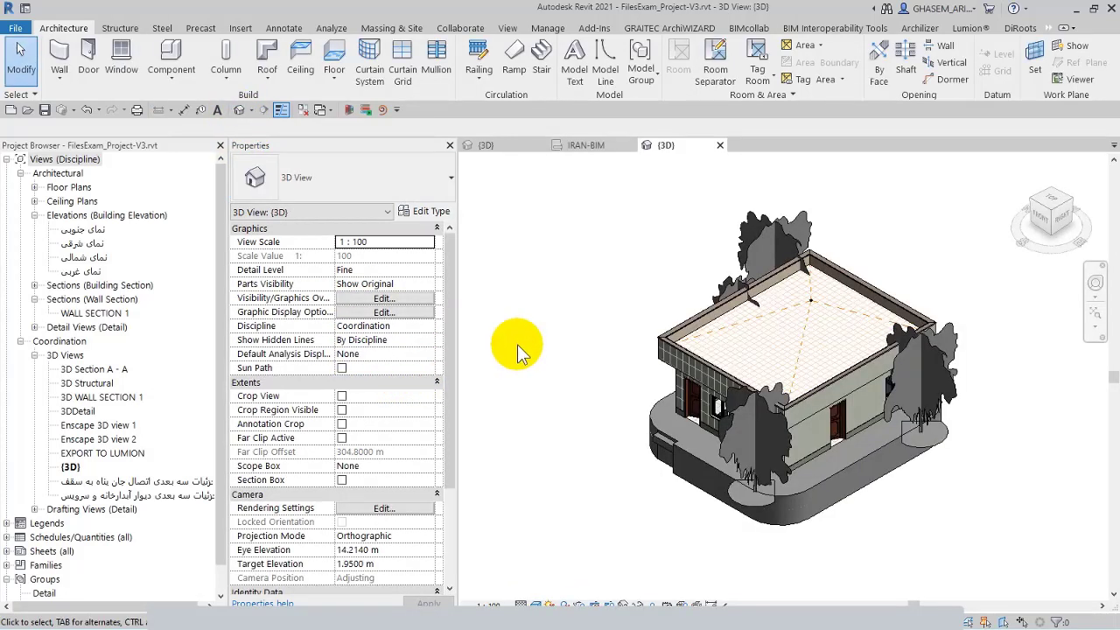
left_click(304, 110)
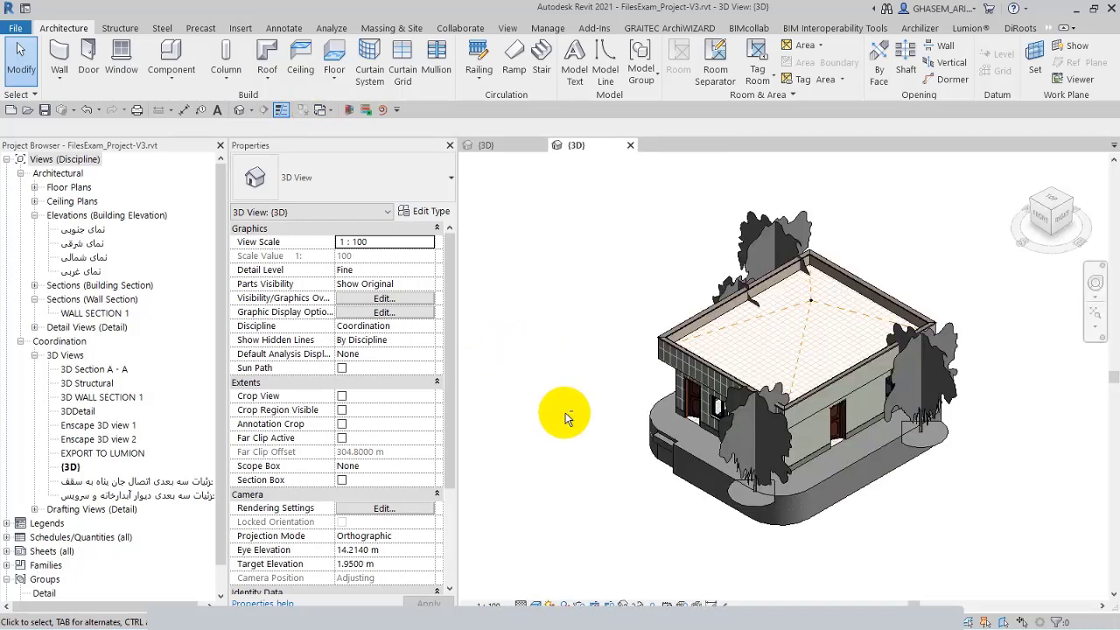
middle_click_drag(564, 412, 550, 380, "shift")
Step: Expand the project's Families down to Walls, Basic Wall and examine the list of available wall types
left_click_drag(220, 349, 117, 525)
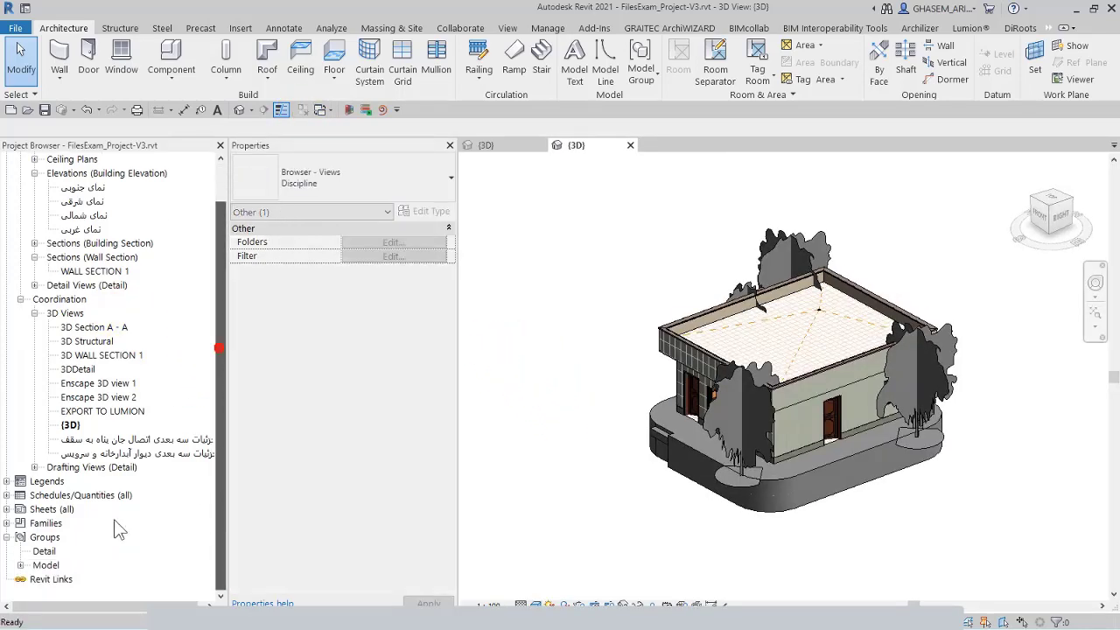
left_click(7, 523)
scroll(27, 551, "down", 15)
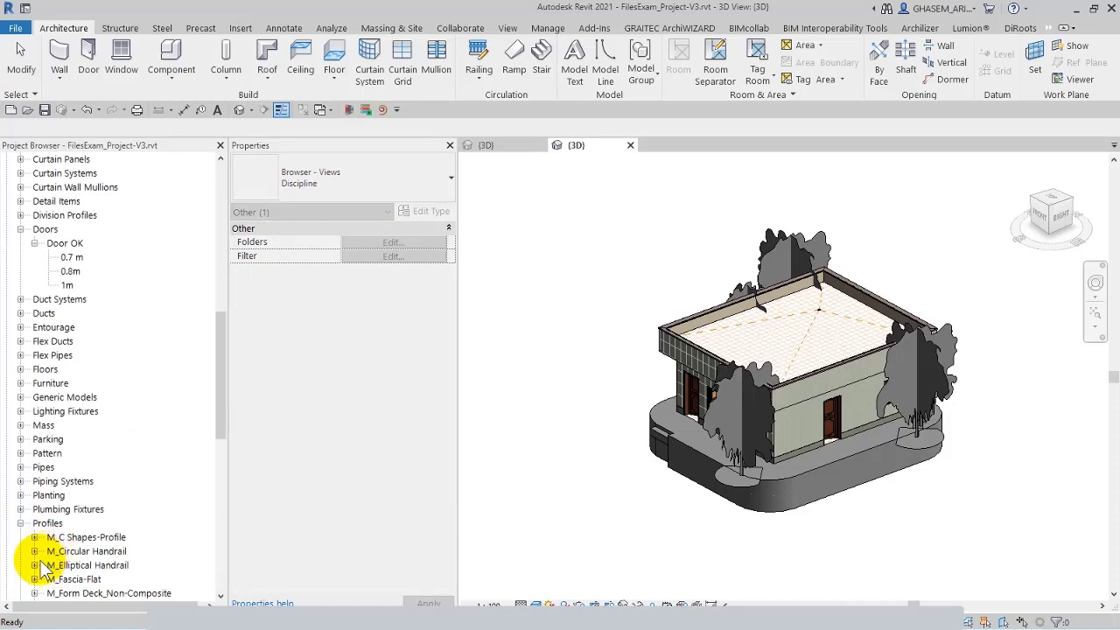
scroll(44, 552, "down", 5)
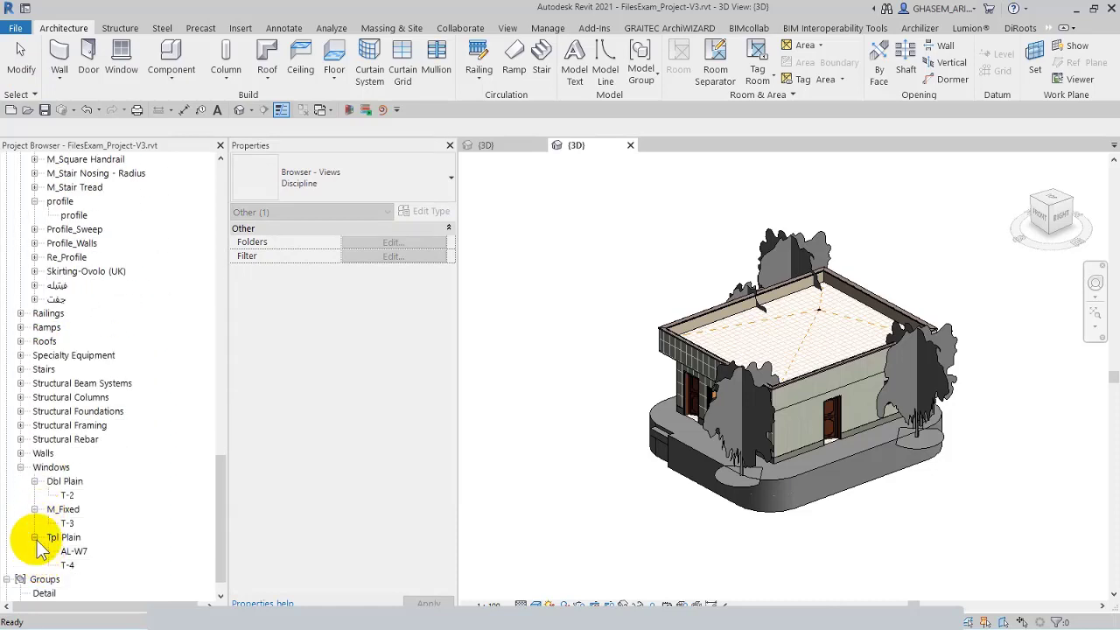
left_click(20, 453)
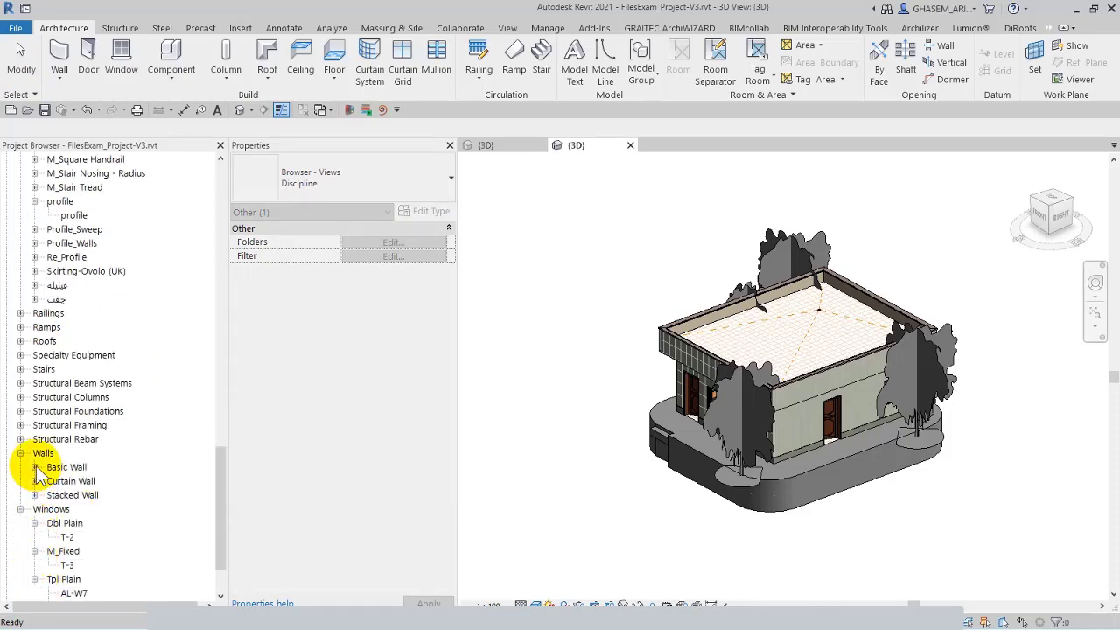
left_click(34, 466)
left_click_drag(223, 462, 223, 472)
scroll(223, 479, "down", 4)
scroll(210, 446, "up", 1)
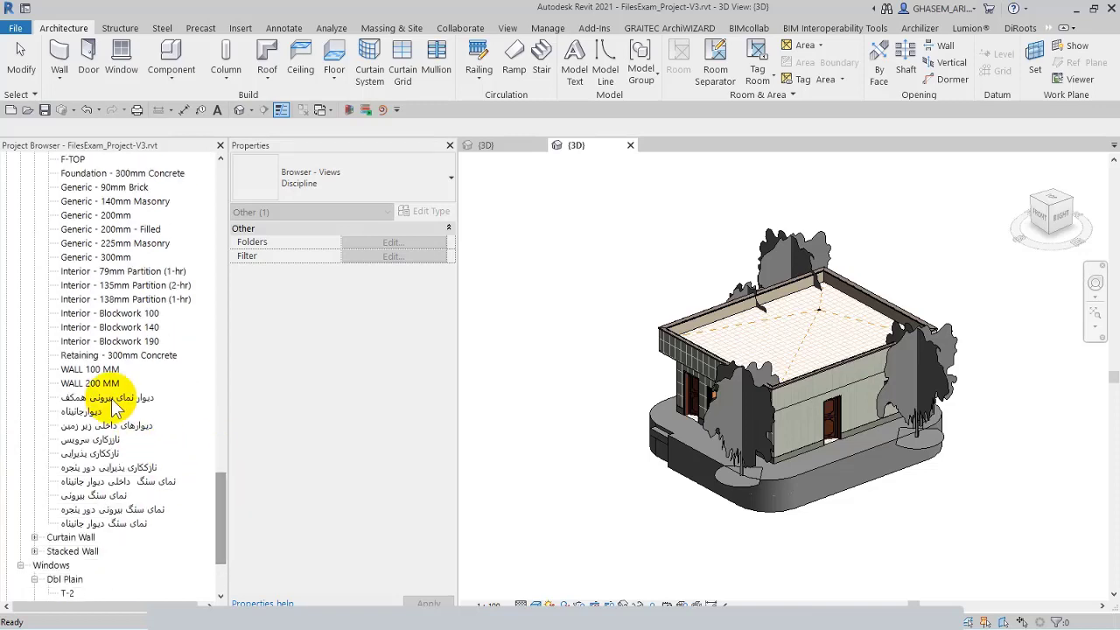
left_click_drag(222, 521, 224, 440)
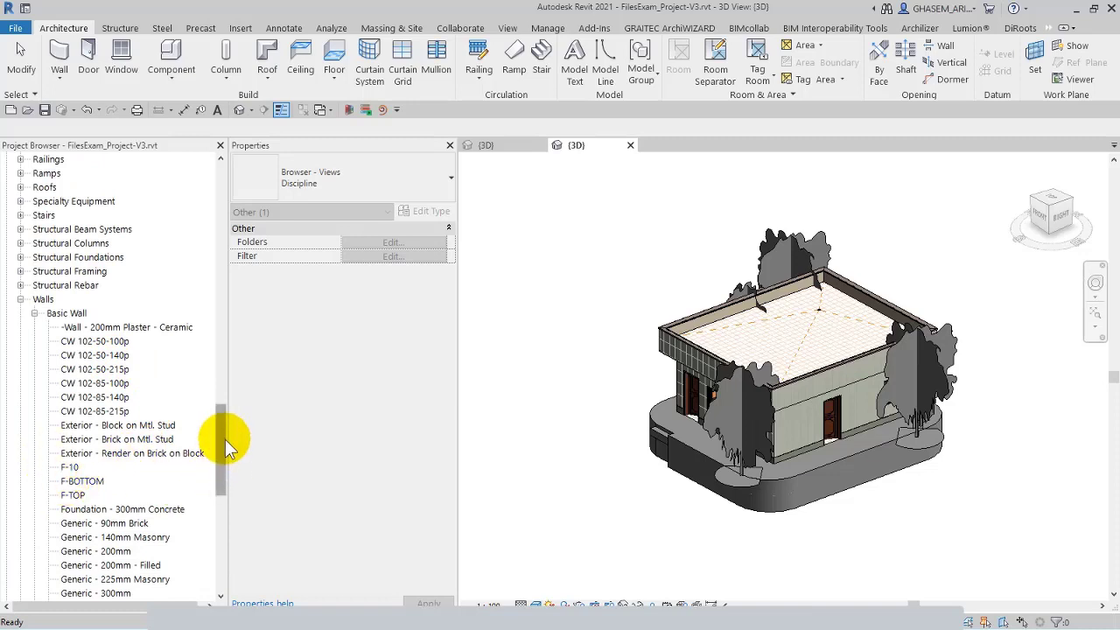
left_click_drag(225, 440, 213, 525)
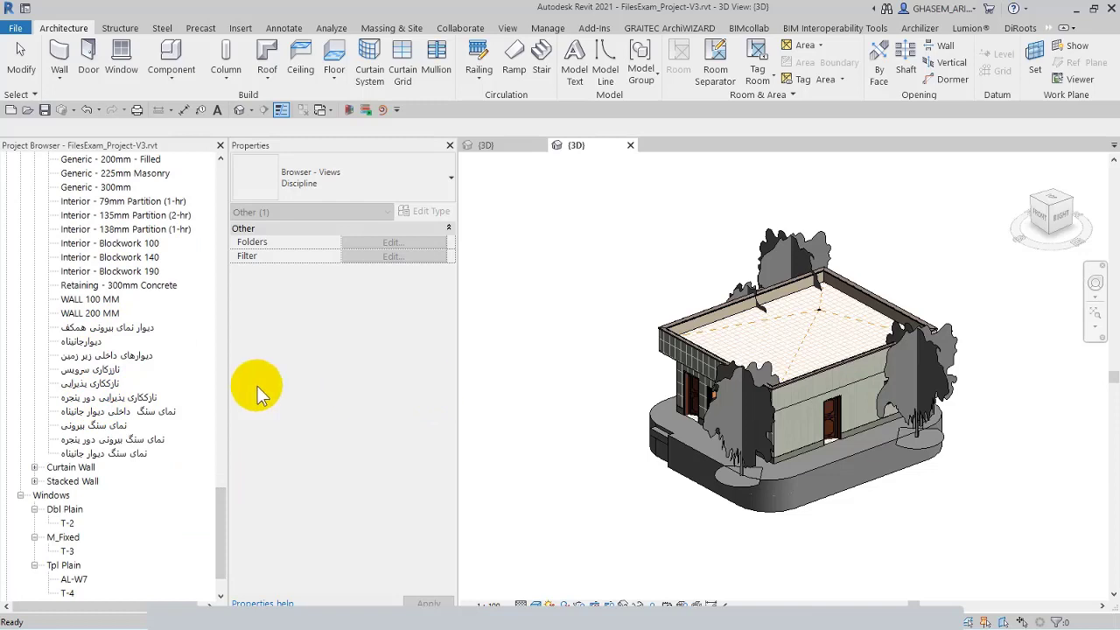
Step: Inspect the properties of several Persian-named custom wall types under Basic Wall, such as نمای سنگ بیرونی
left_click(88, 383)
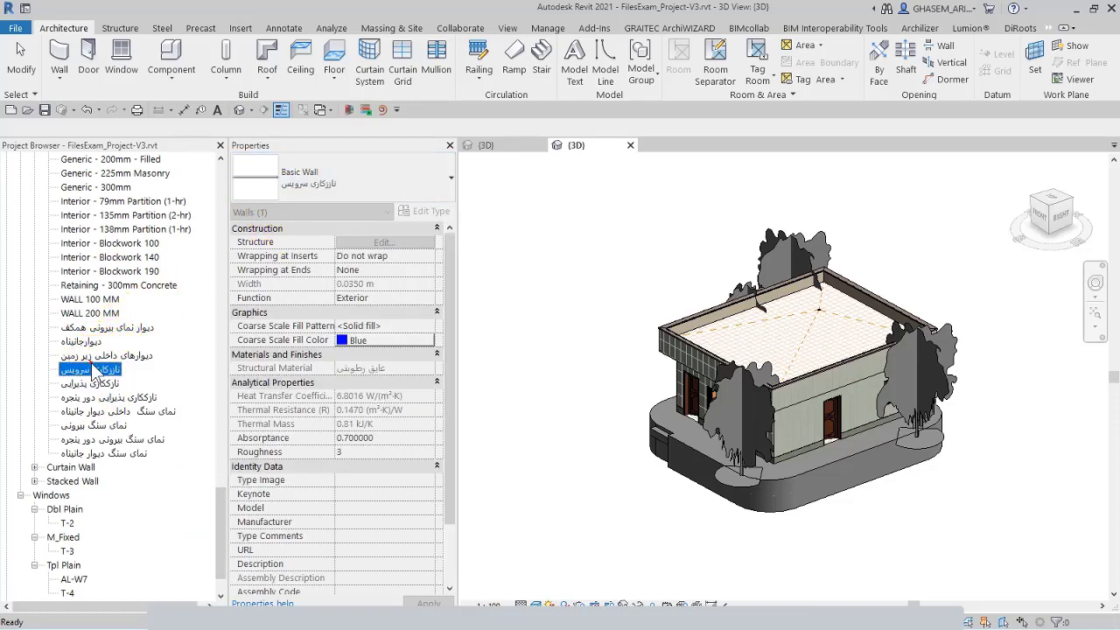
left_click(96, 398)
left_click(101, 427)
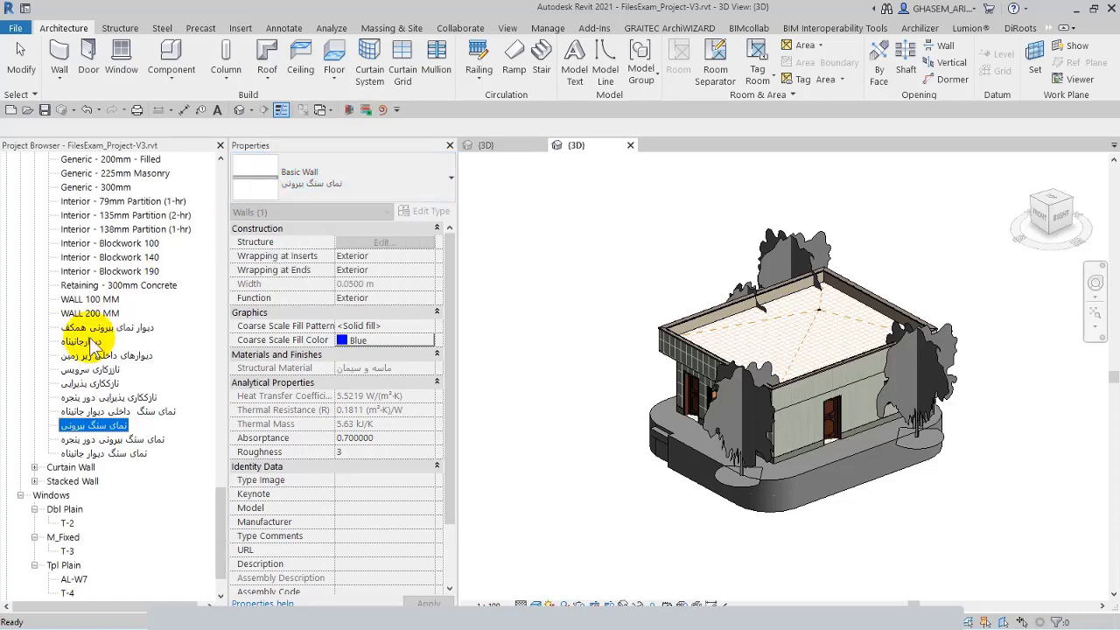
left_click(90, 369)
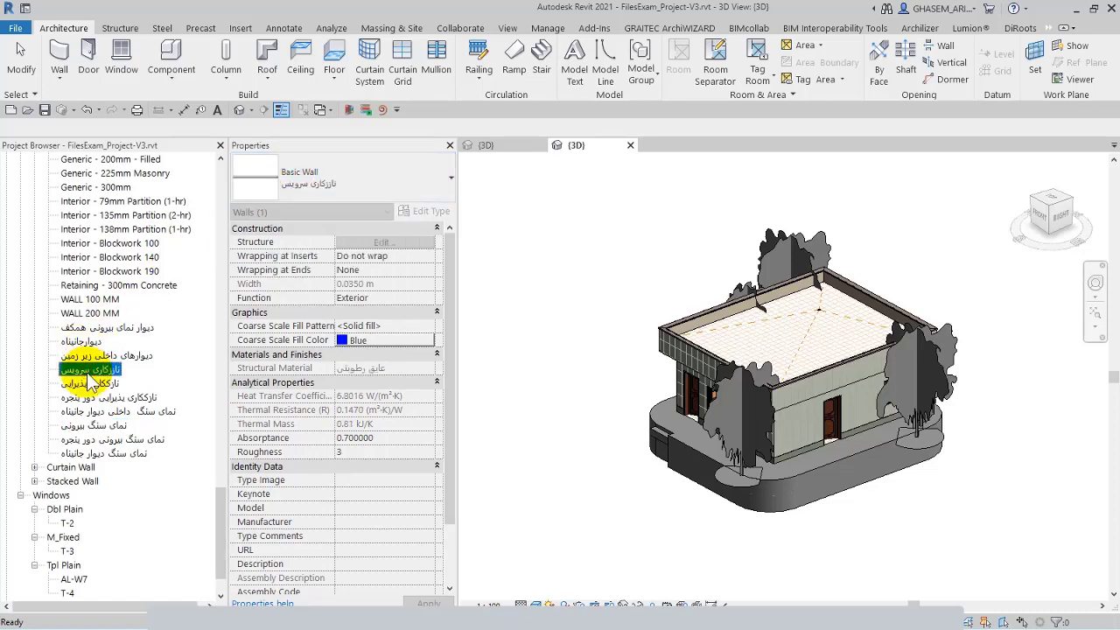
left_click(86, 385)
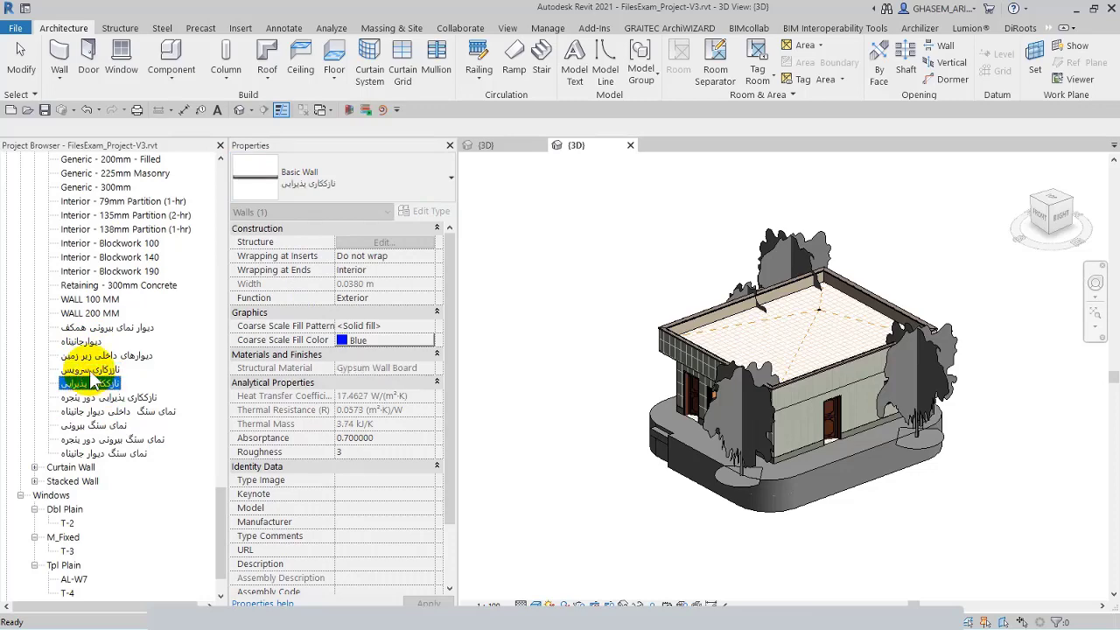
left_click(90, 370)
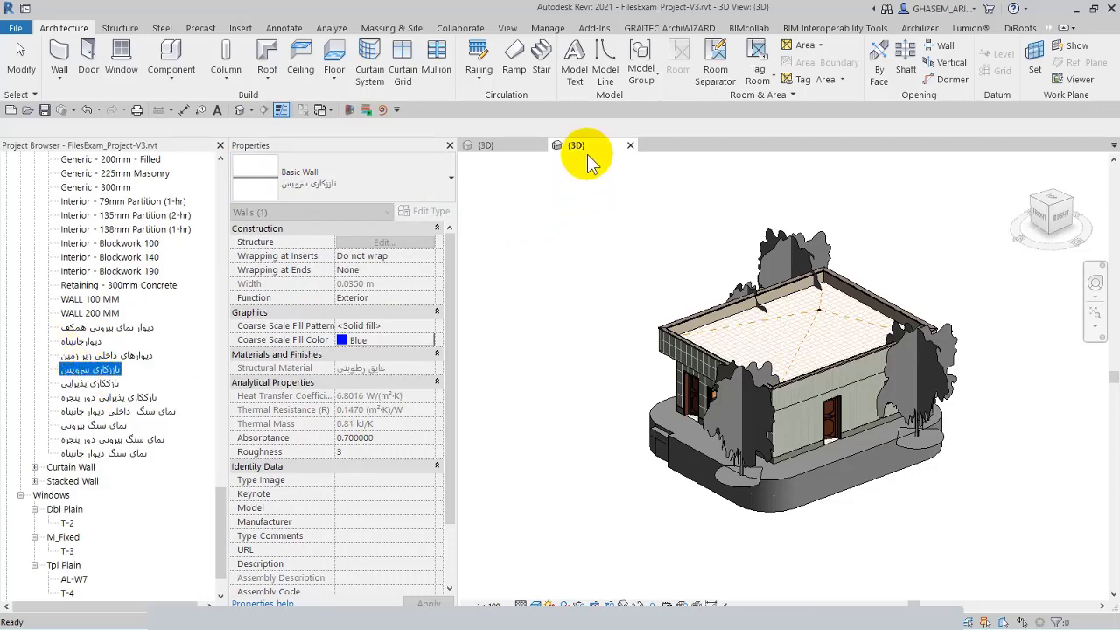
middle_click_drag(586, 243, 517, 175, "shift")
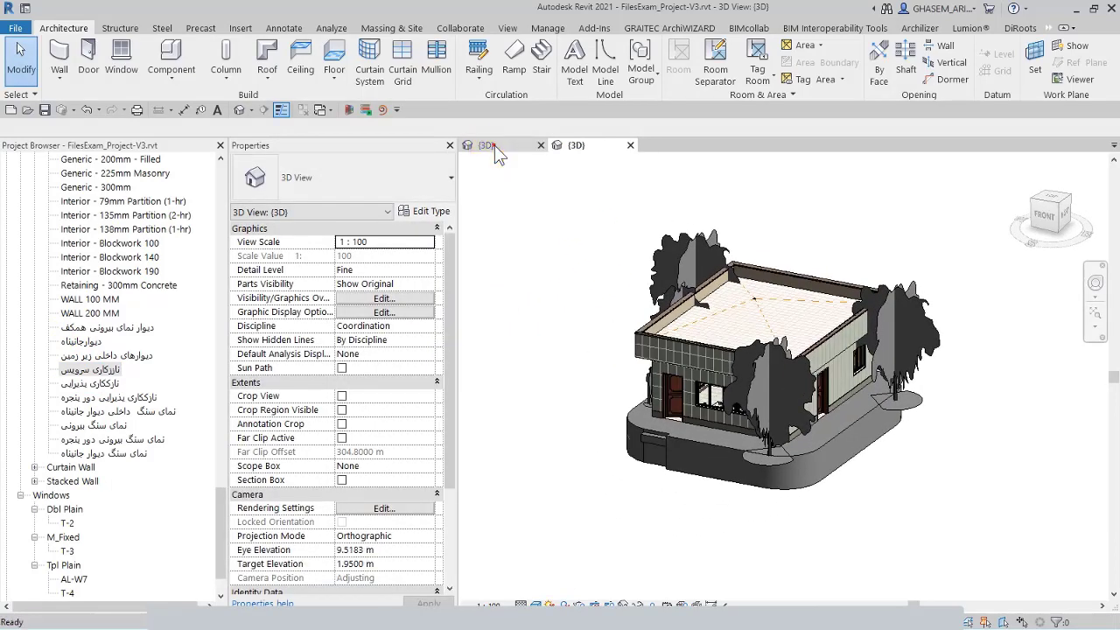
Step: Switch back to Project1 and expand its Families to examine the existing Basic Wall types
left_click(494, 145)
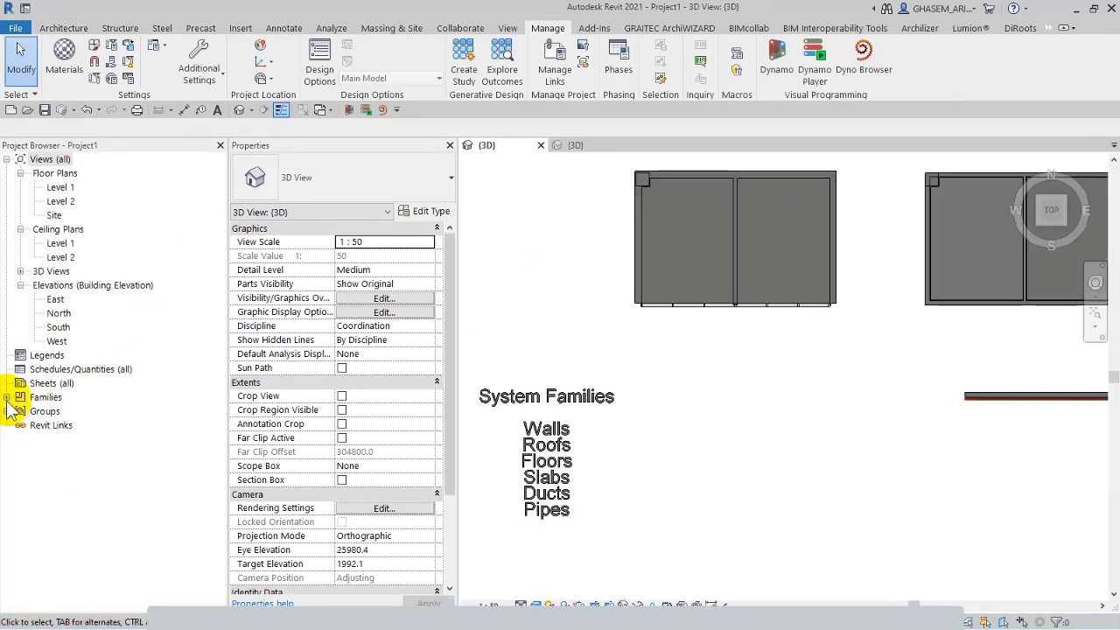
left_click(8, 398)
scroll(39, 437, "down", 2)
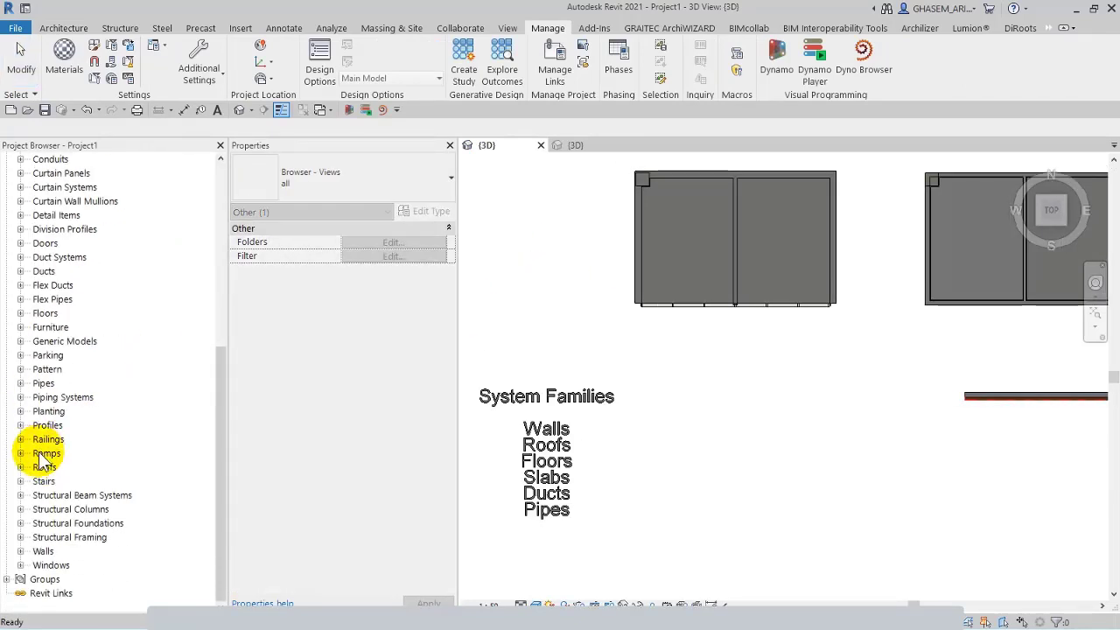
left_click(20, 551)
left_click(34, 565)
scroll(32, 586, "down", 2)
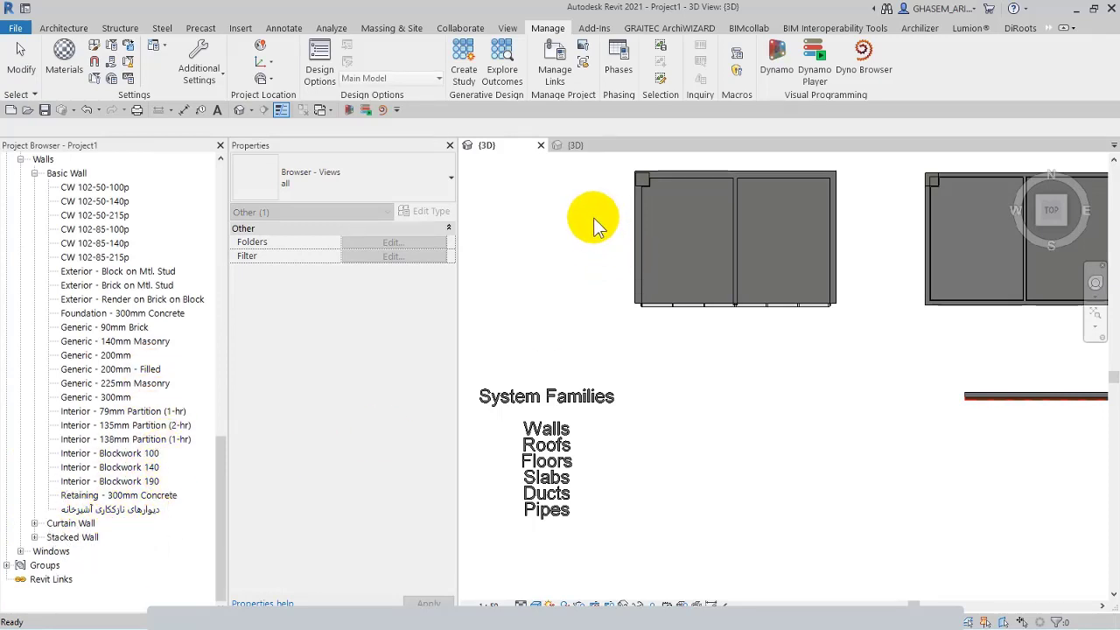
Step: Start Transfer Project Standards from FilesExam_Project-V3.rvt and select only Wall Types as the items to copy
left_click(549, 309)
mouse_move(572, 287)
middle_mouse_down()
mouse_move(583, 312)
mouse_move(602, 296)
mouse_move(581, 296)
middle_mouse_up()
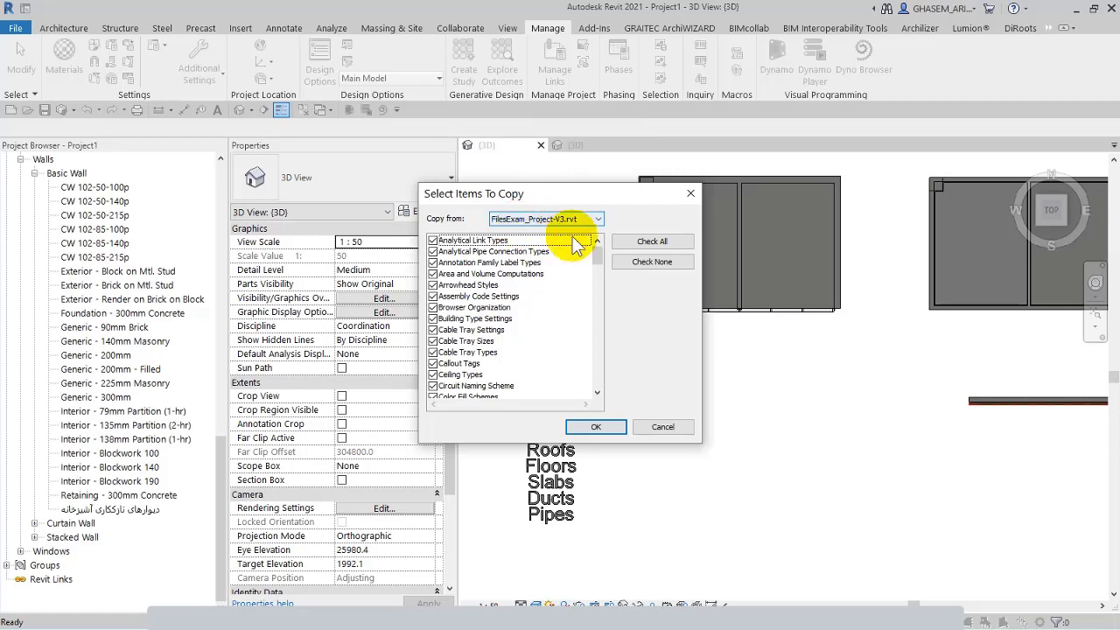
left_click_drag(601, 255, 594, 378)
left_click(646, 261)
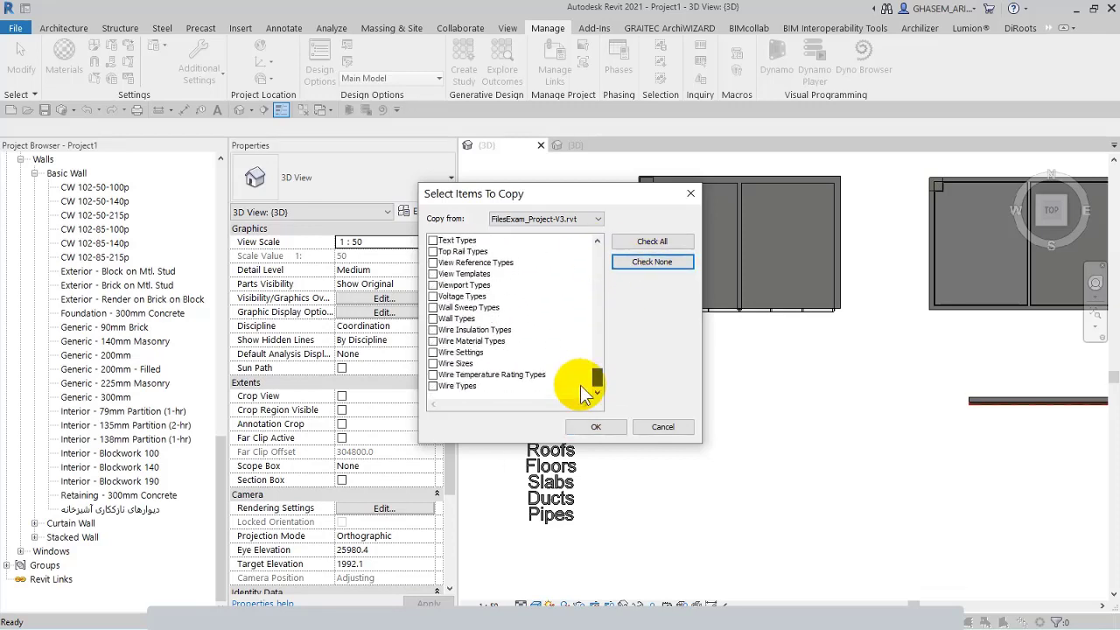
left_click(433, 318)
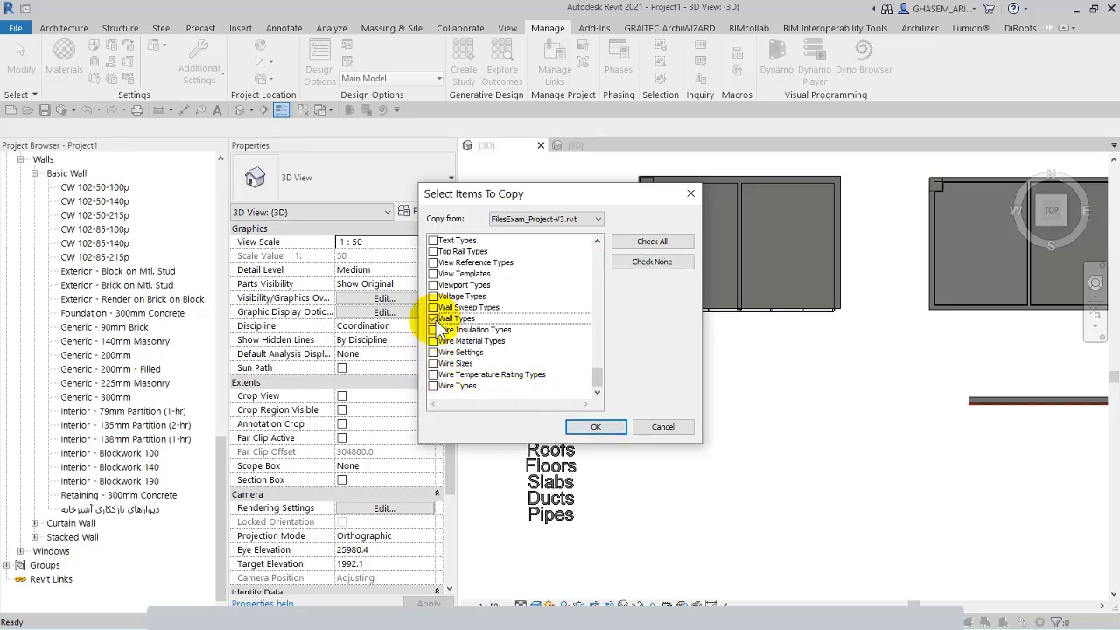
left_click_drag(475, 187, 489, 123)
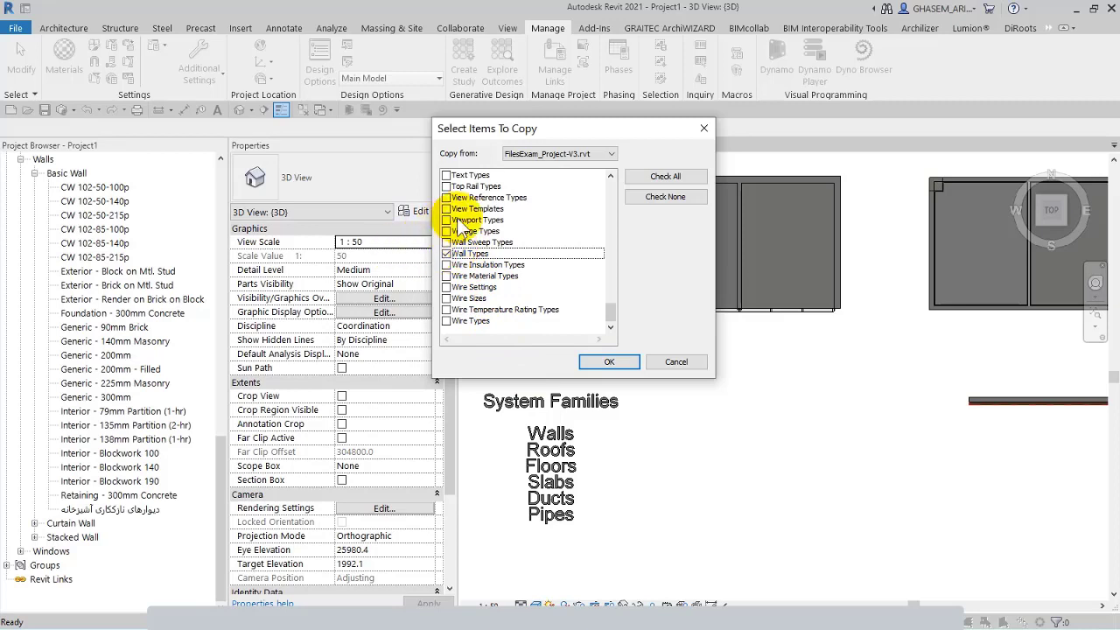
Step: Try including Materials and Fill Patterns among the items to copy
scroll(451, 193, "up", 10)
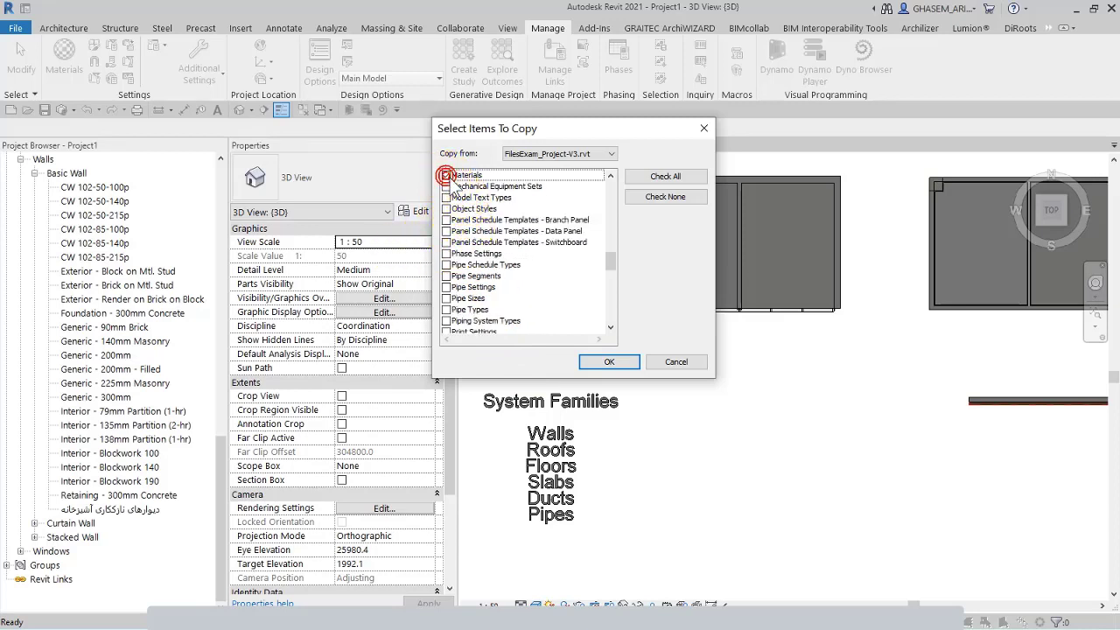
scroll(469, 212, "up", 6)
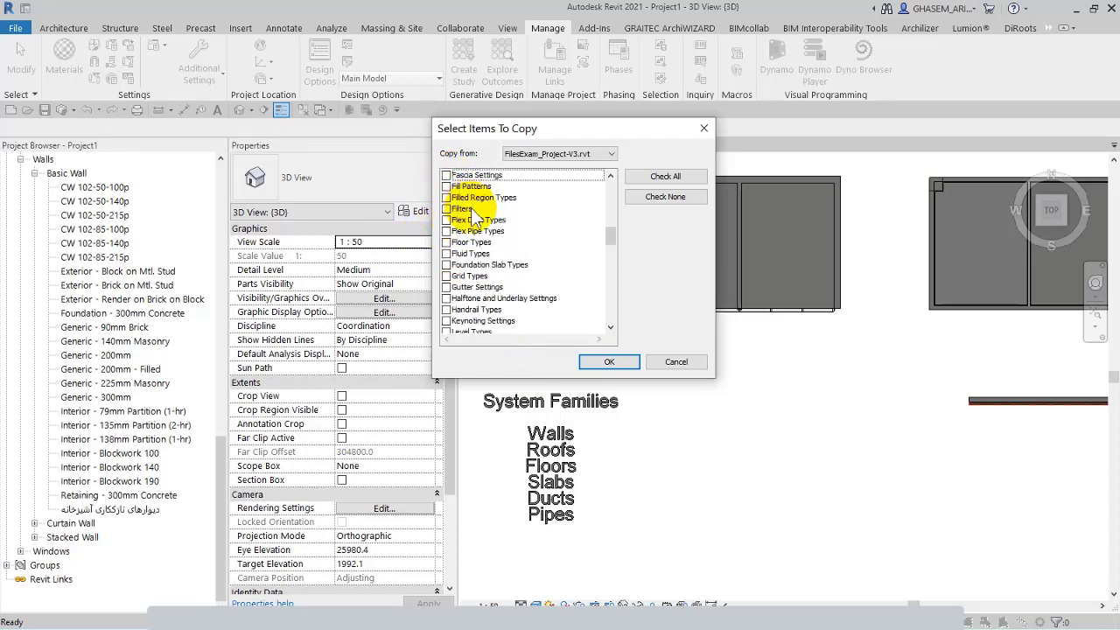
left_click(447, 187)
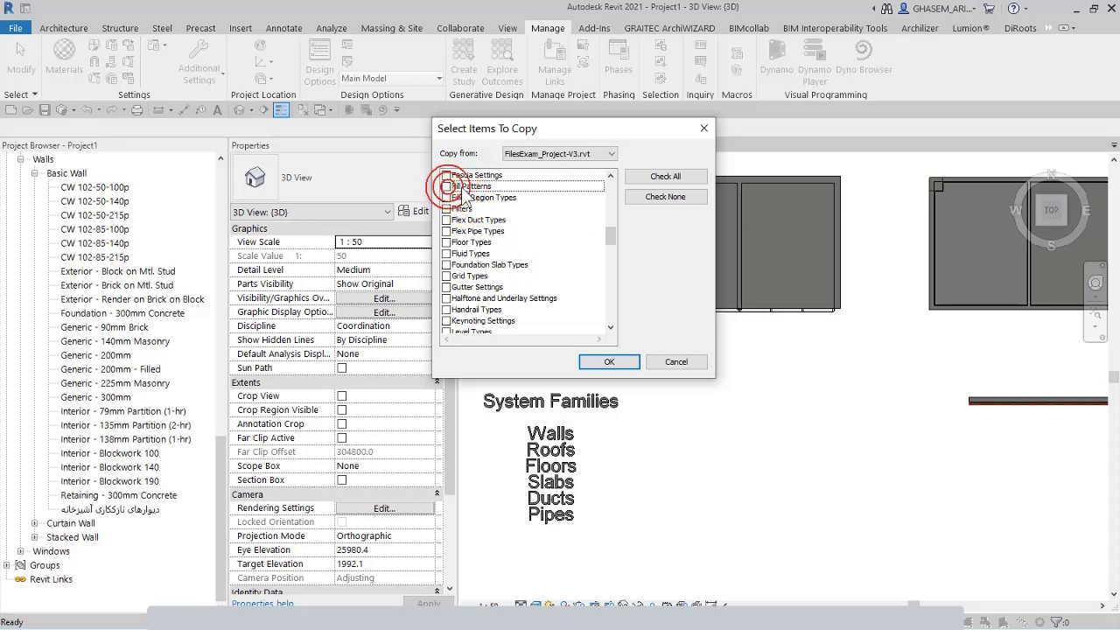
left_click(448, 186)
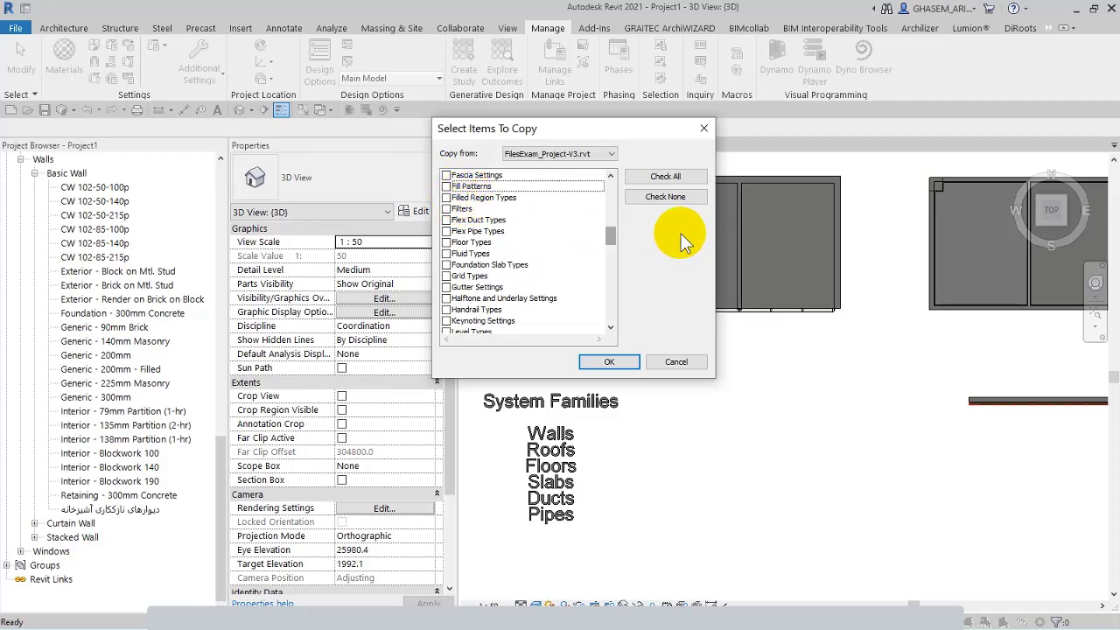
Step: Cancel the item selection, switch to FilesExam_Project-V3 and examine the layer structure of the building's front facade wall
left_click(675, 362)
left_click(579, 143)
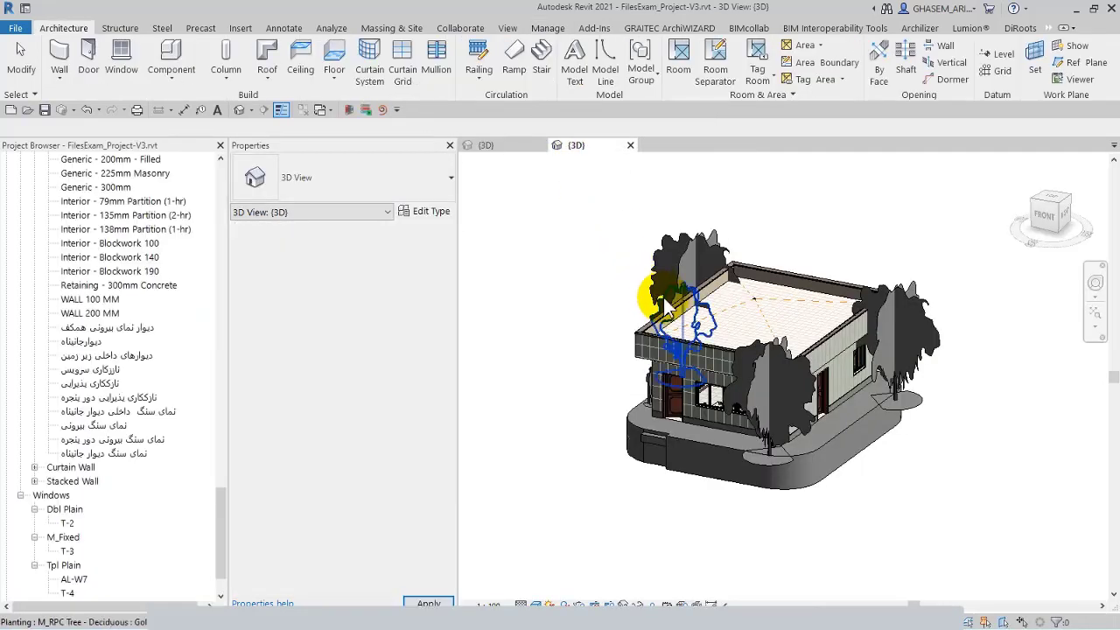
left_click(694, 383)
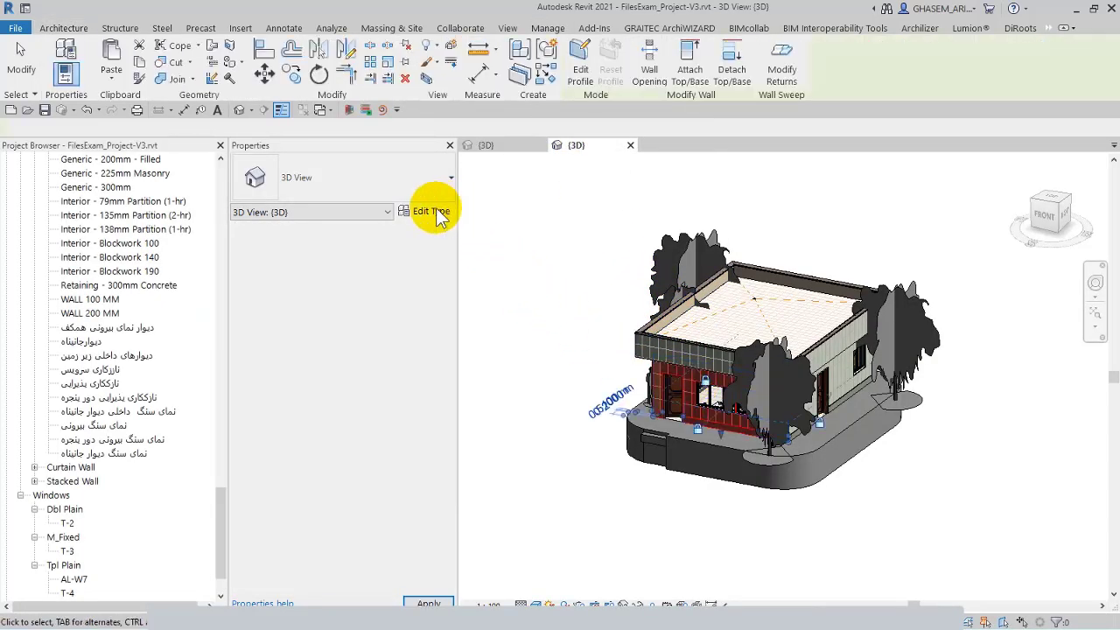
left_click(428, 211)
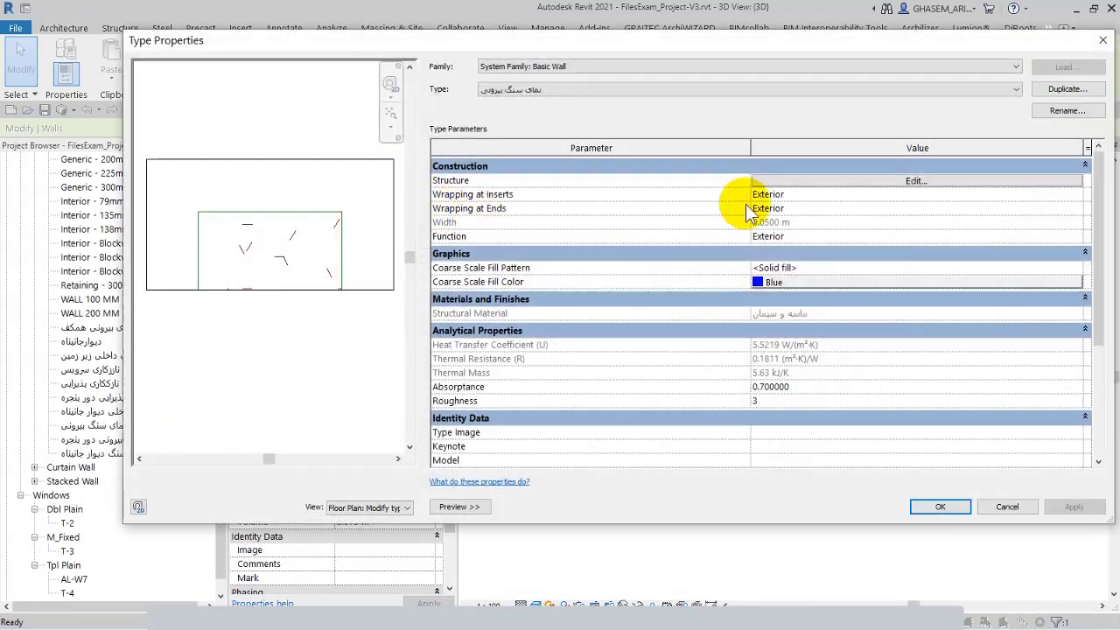
left_click(783, 183)
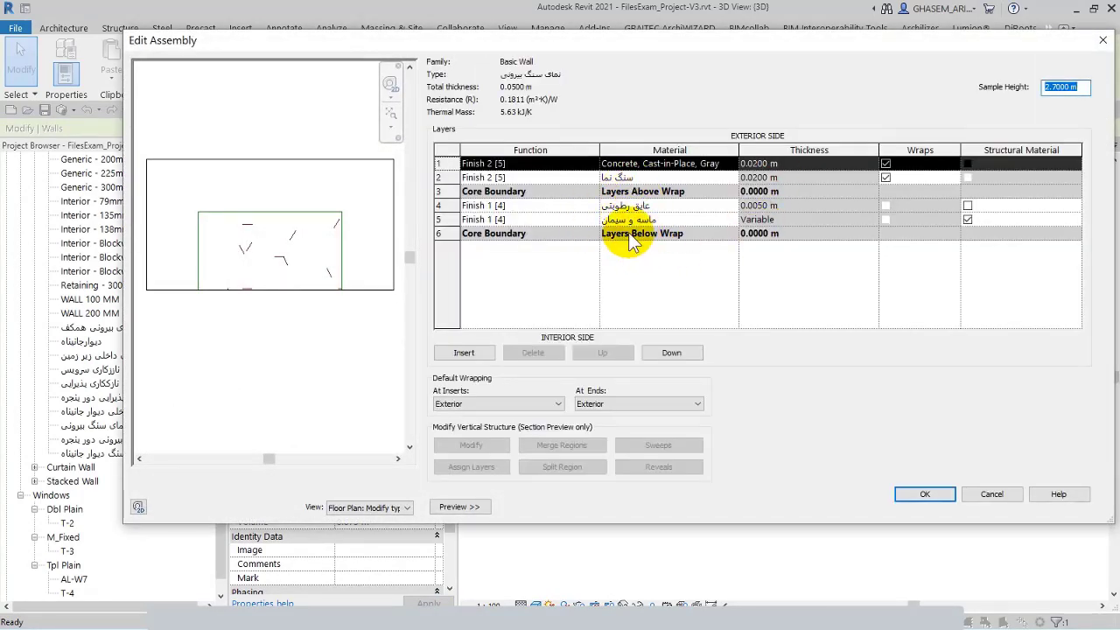
left_click(989, 495)
left_click(994, 502)
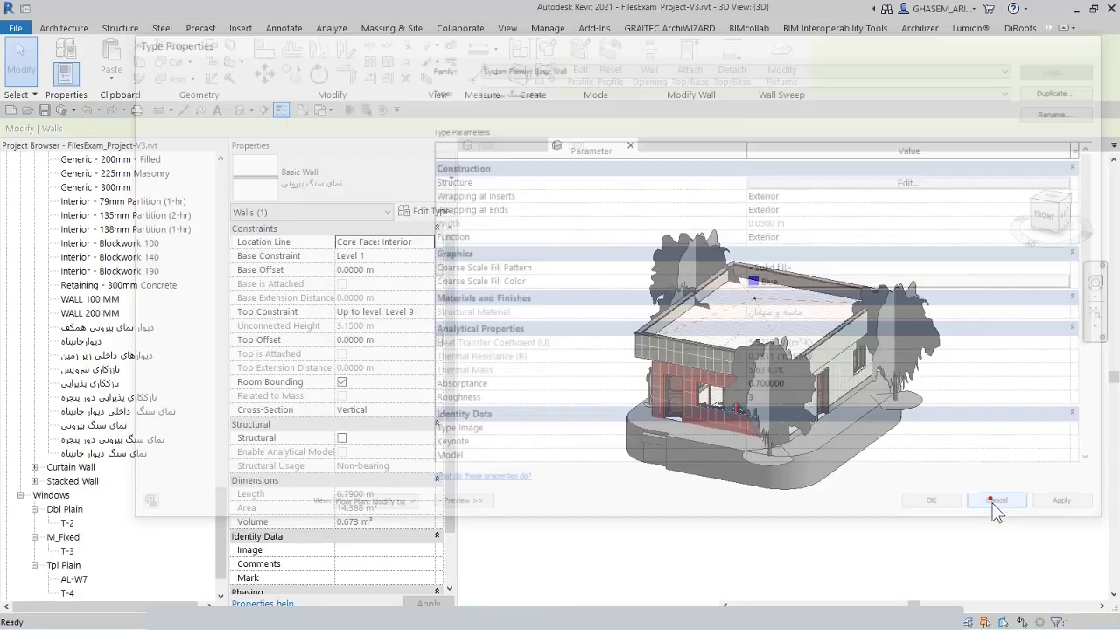
left_click(548, 309)
Step: Return to Project1 and start Transfer Project Standards from FilesExam_Project-V3.rvt with only Wall Types selected
left_click(496, 145)
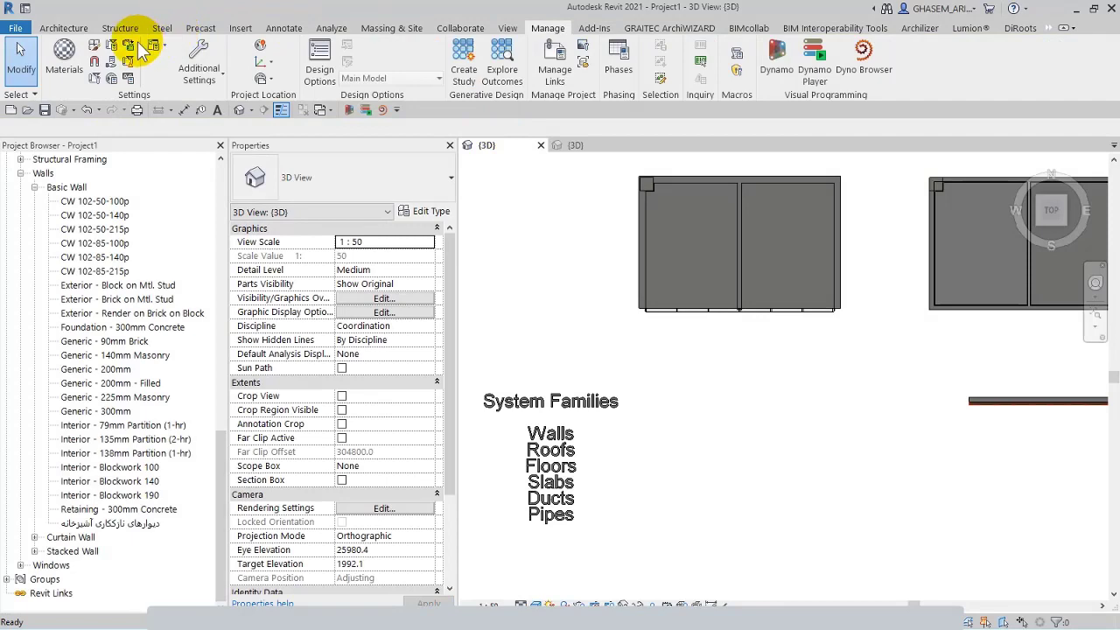
left_click(108, 44)
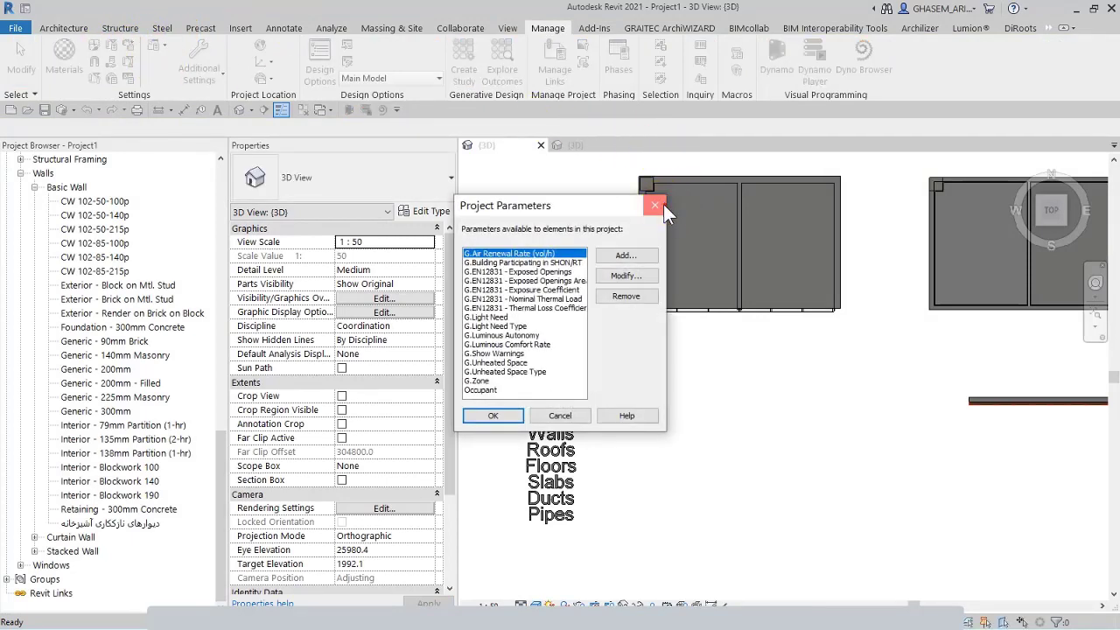
left_click(655, 207)
left_click(126, 44)
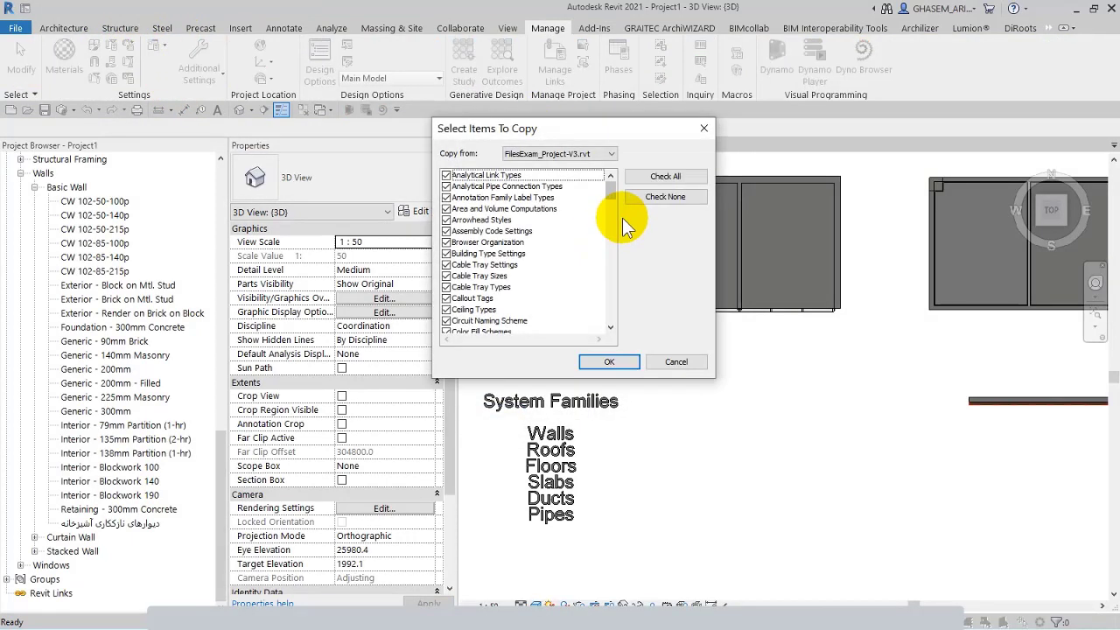
left_click_drag(609, 188, 610, 315)
left_click(665, 196)
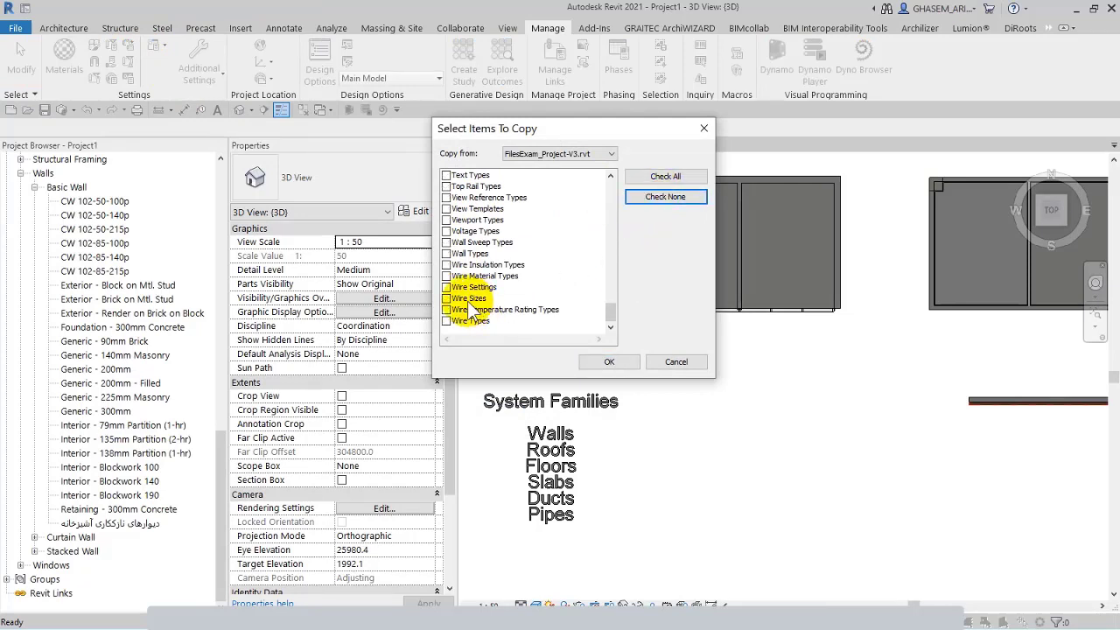
left_click(447, 253)
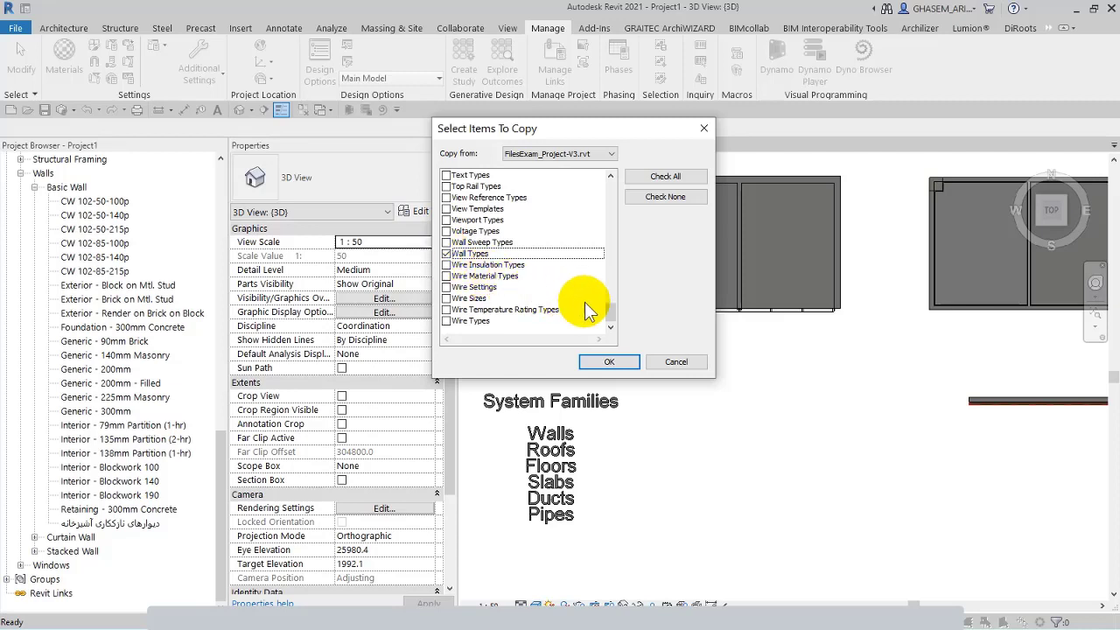
Step: Add Materials and Fill Patterns to the items to copy alongside Wall Types and run the transfer
left_click_drag(610, 312, 612, 254)
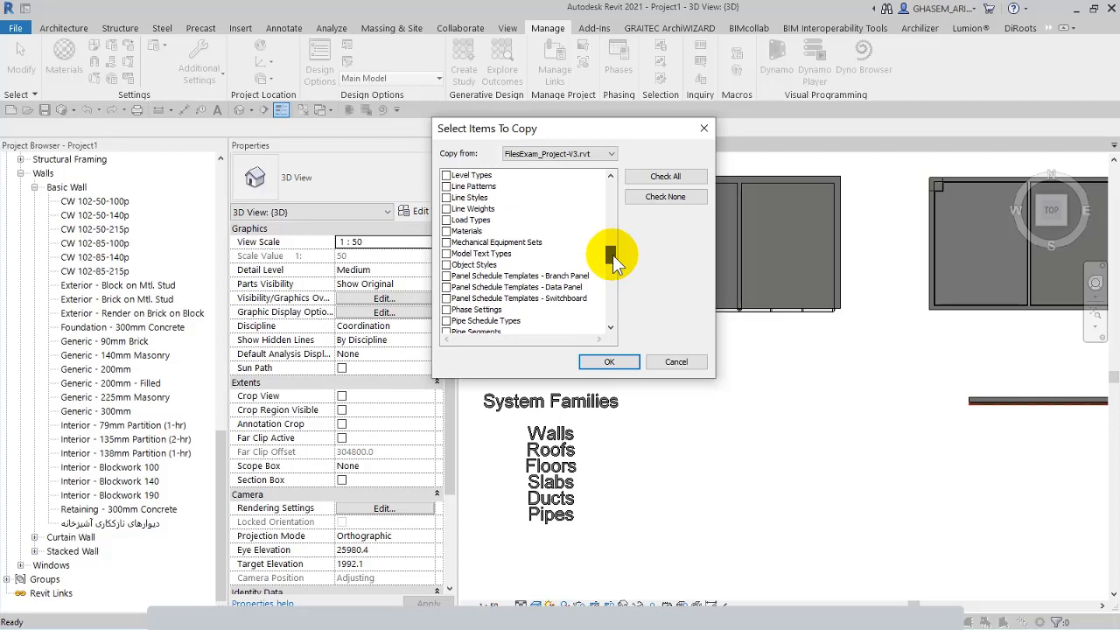
left_click(457, 231)
left_click(447, 231)
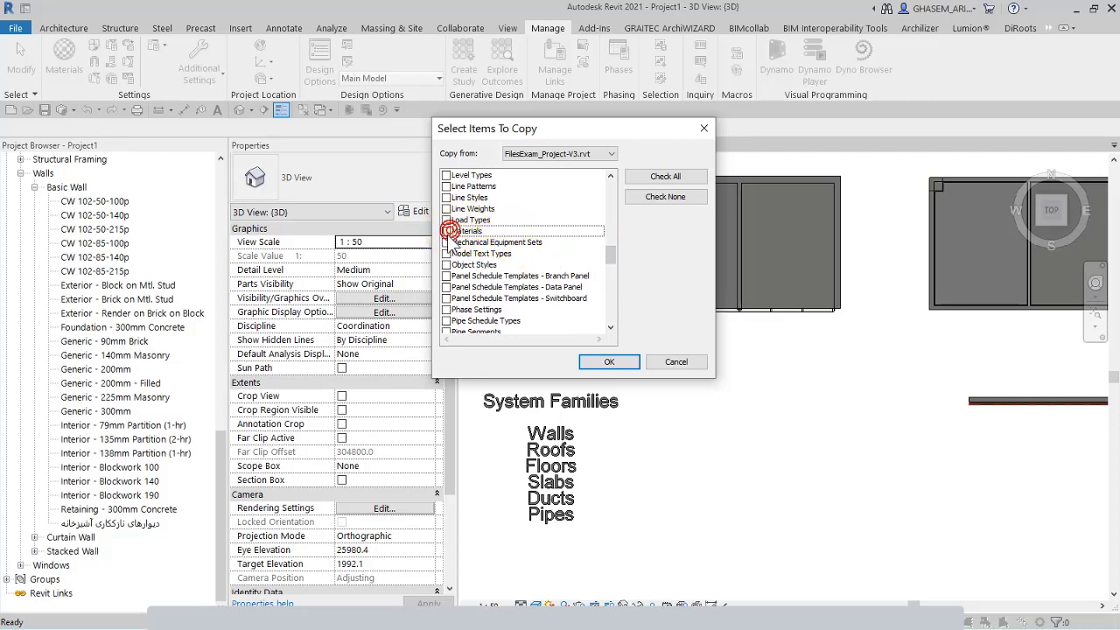
left_click(479, 210)
scroll(479, 215, "up", 5)
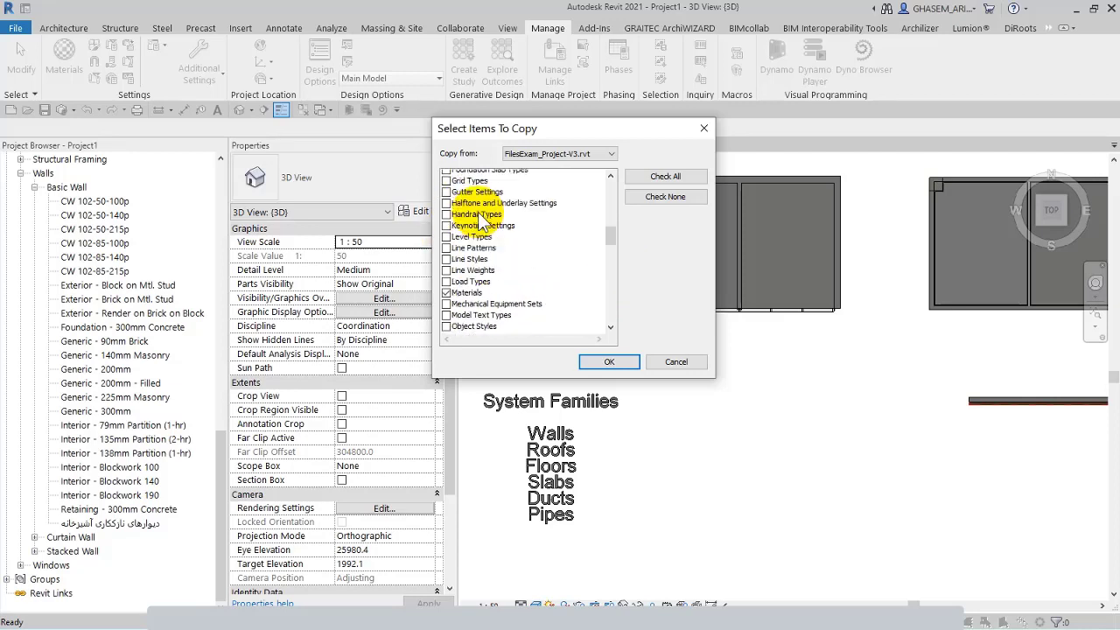
left_click(450, 188)
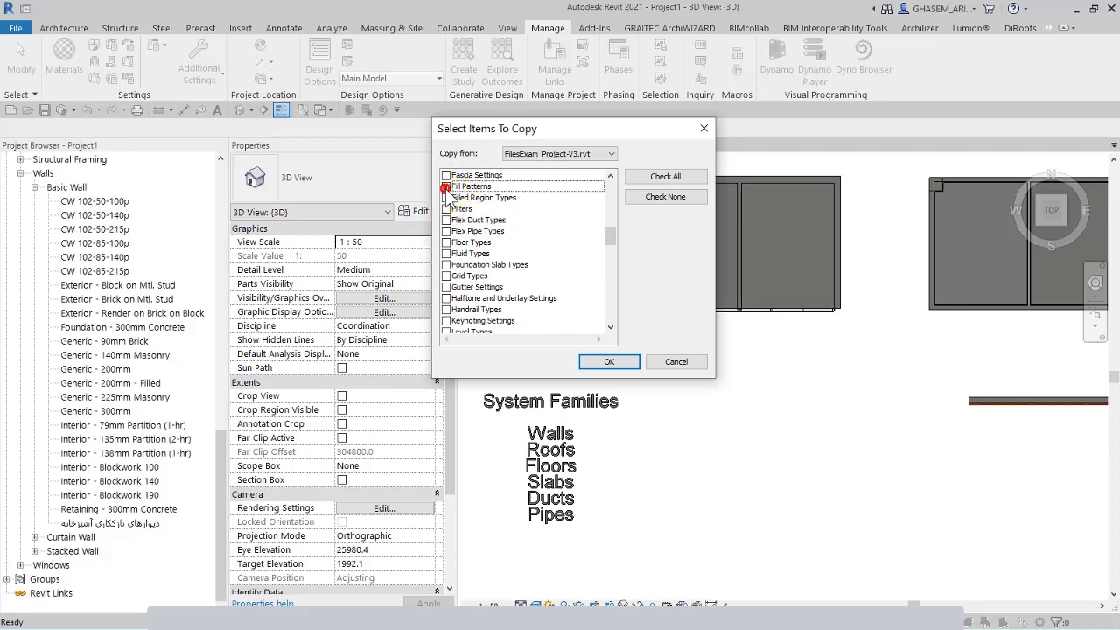
key("m")
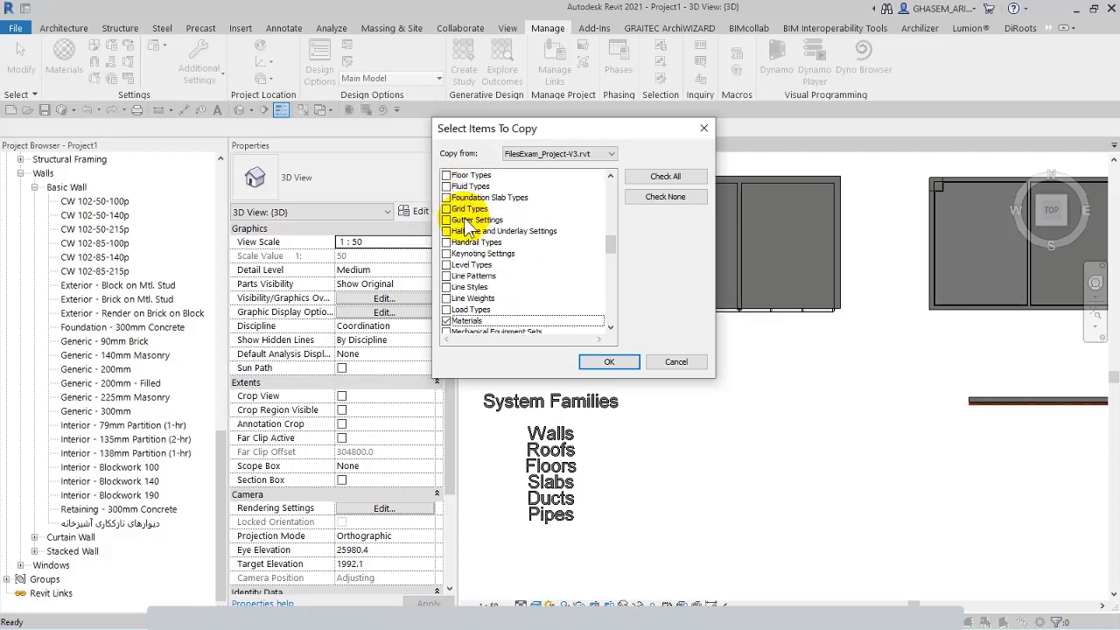
key("space")
key("space")
mouse_move(604, 232)
left_mouse_down()
mouse_move(612, 300)
mouse_move(591, 318)
left_mouse_up()
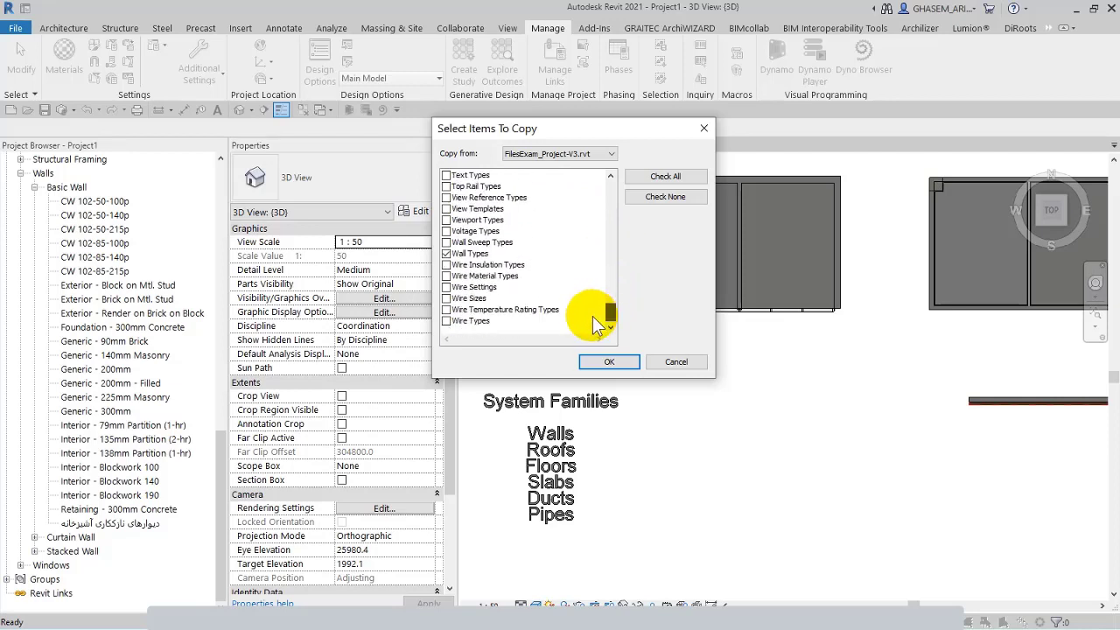
left_click(601, 362)
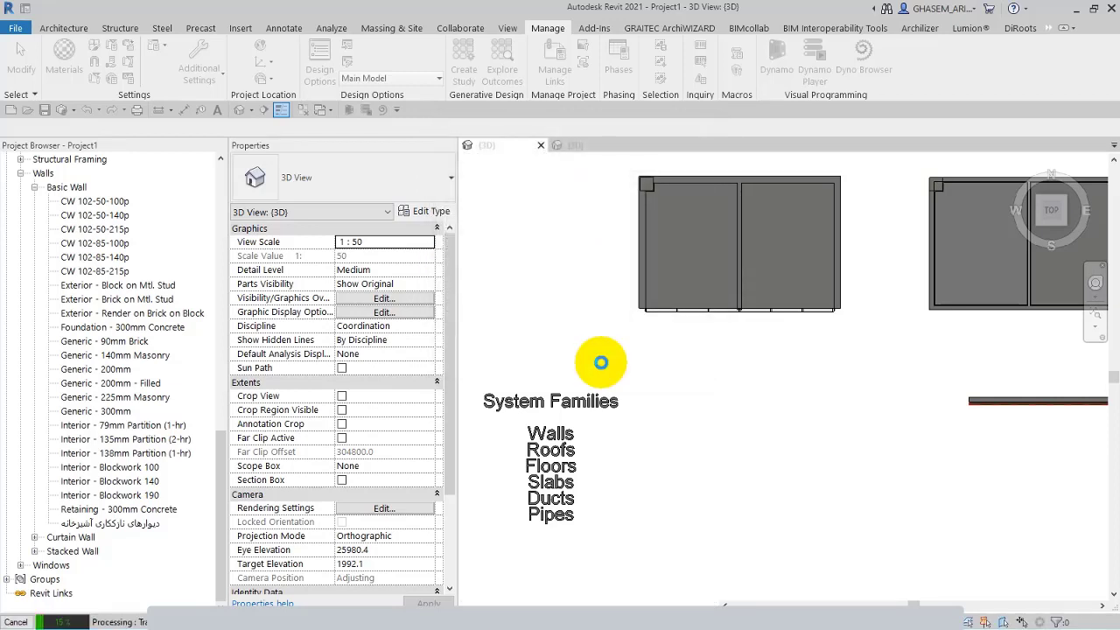
Step: Review the list of duplicate types, including the materials and Basic Wall entries, and overwrite them in Project1
left_click_drag(512, 239, 567, 238)
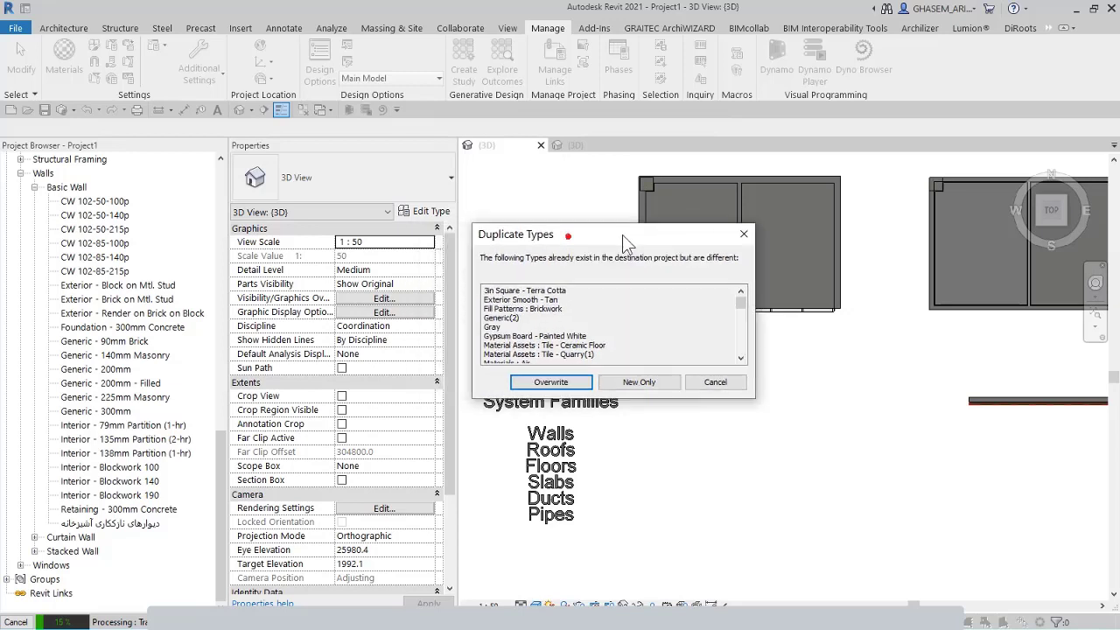
left_click_drag(494, 239, 507, 220)
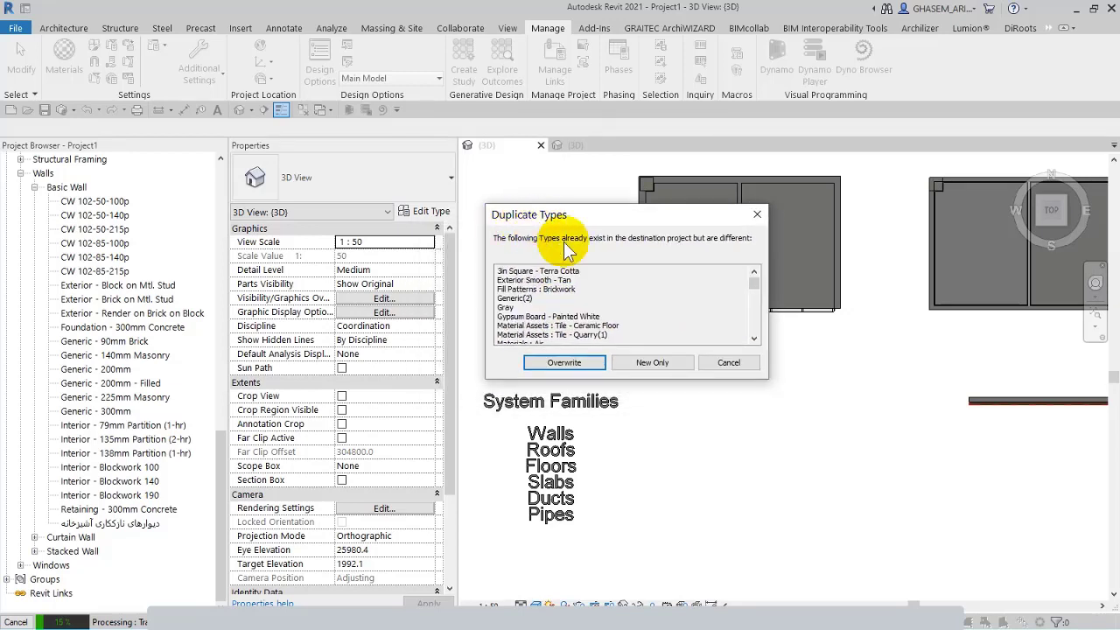
left_click_drag(753, 276, 756, 313)
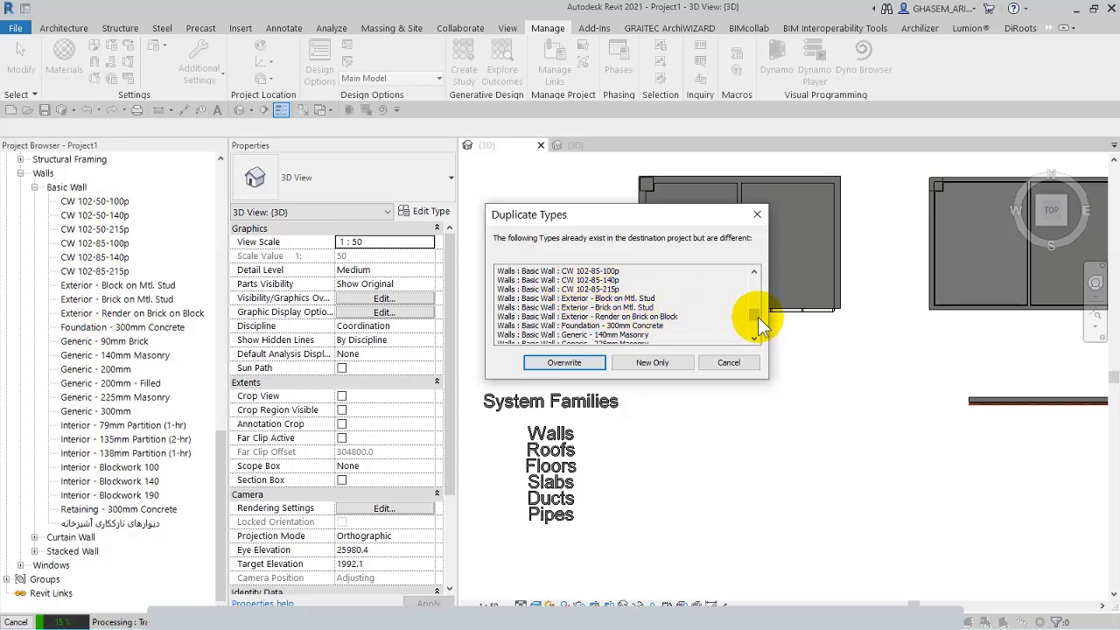
left_click_drag(758, 316, 754, 280)
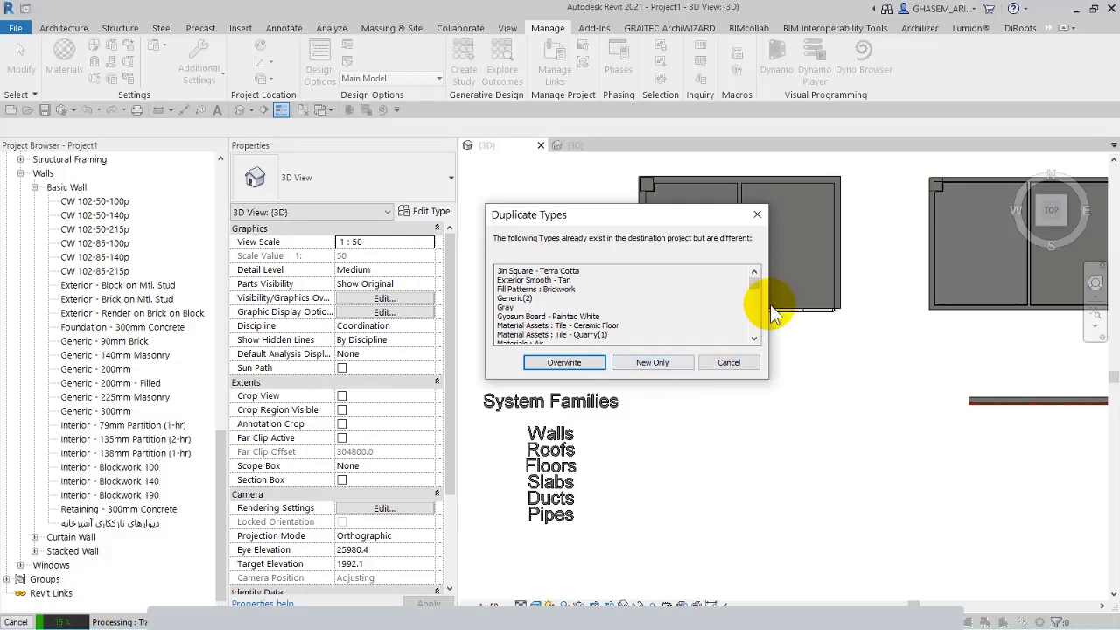
scroll(755, 289, "down", 4)
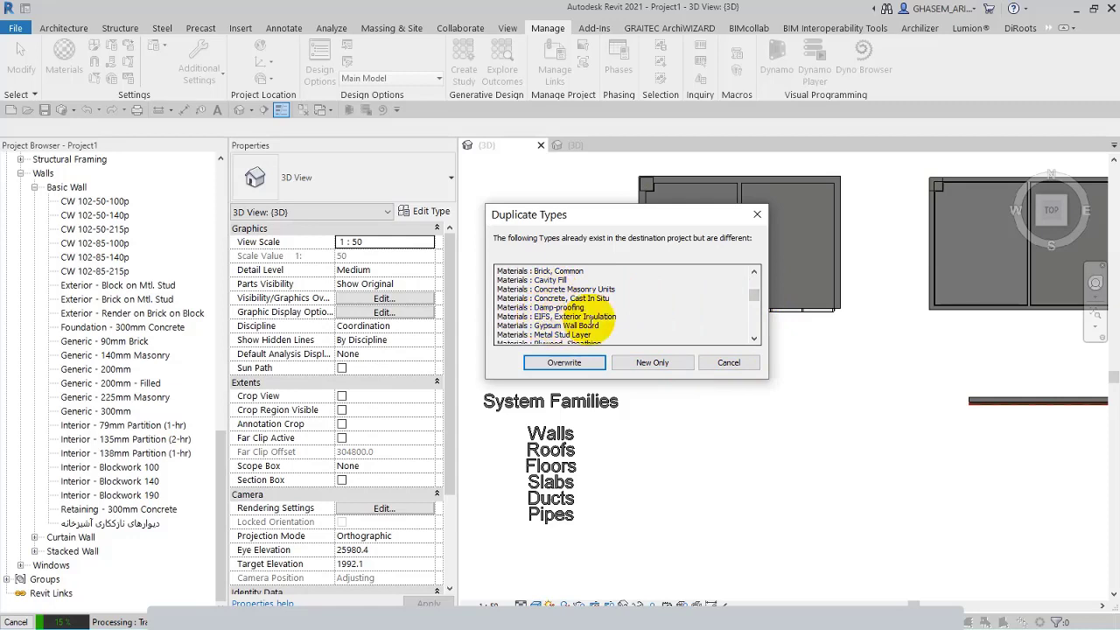
scroll(750, 301, "down", 6)
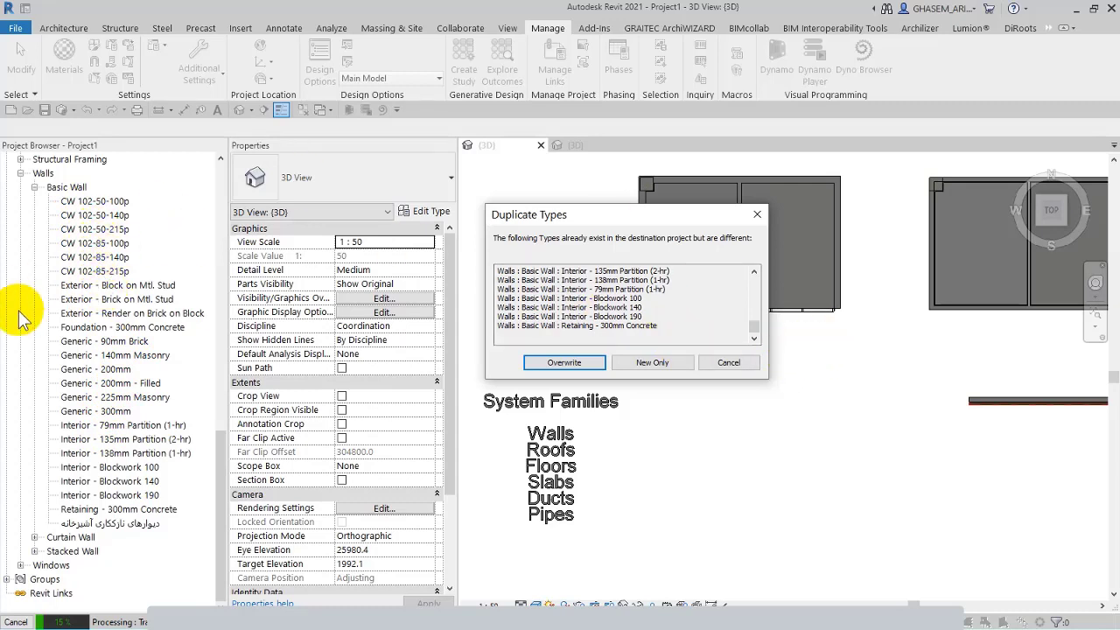
left_click(563, 362)
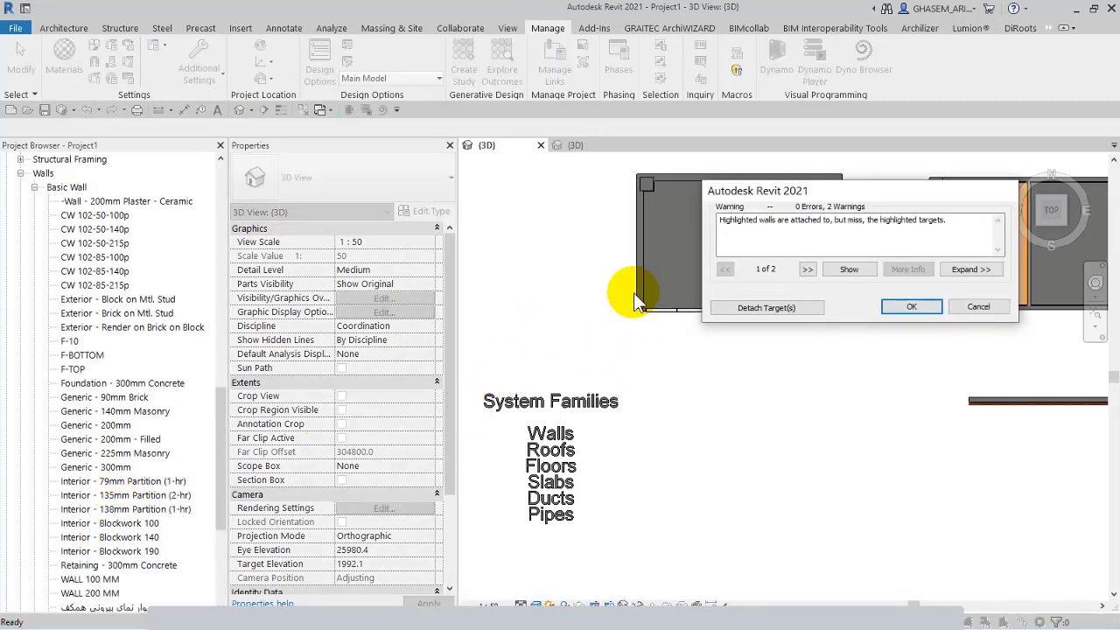
Step: Detach the targets from the highlighted walls and look through the Basic Wall types in Project1
left_click_drag(761, 191, 481, 194)
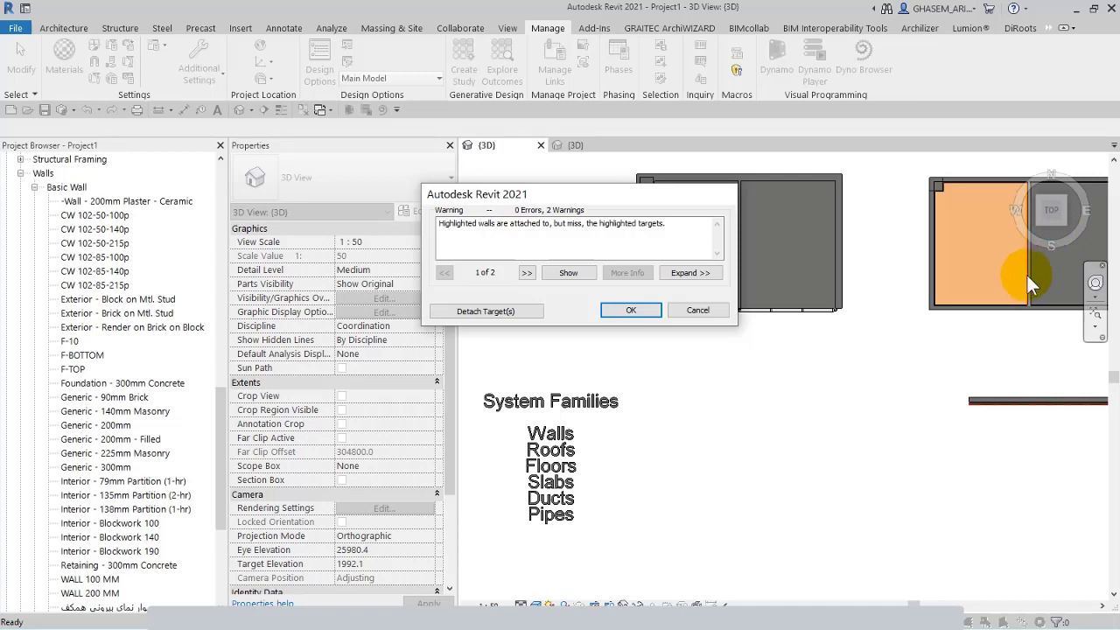
left_click(504, 314)
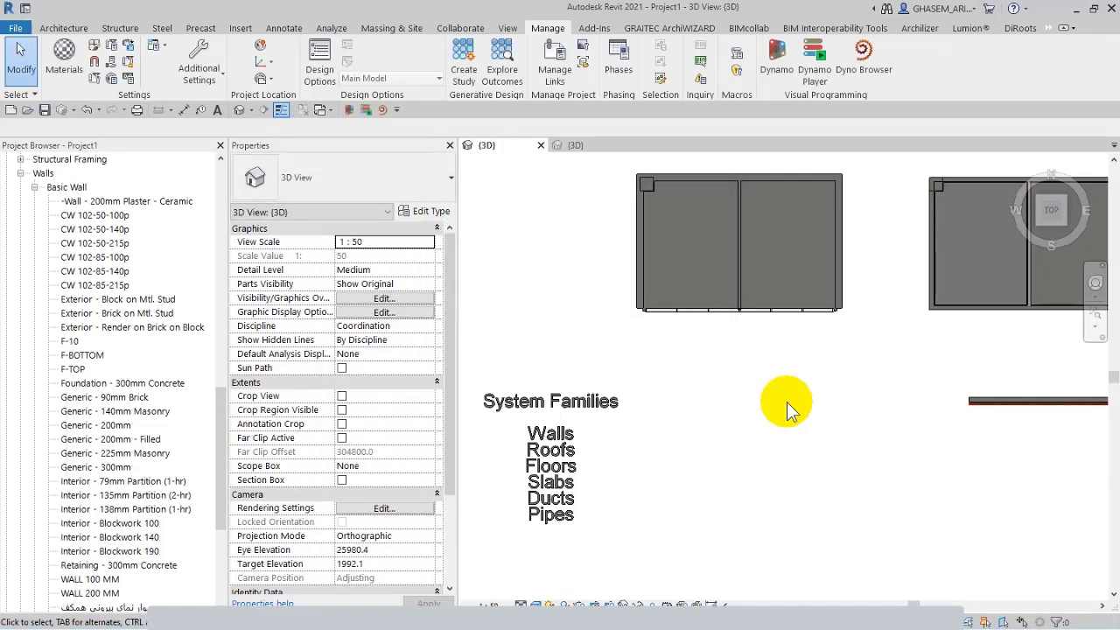
left_click_drag(220, 402, 236, 364)
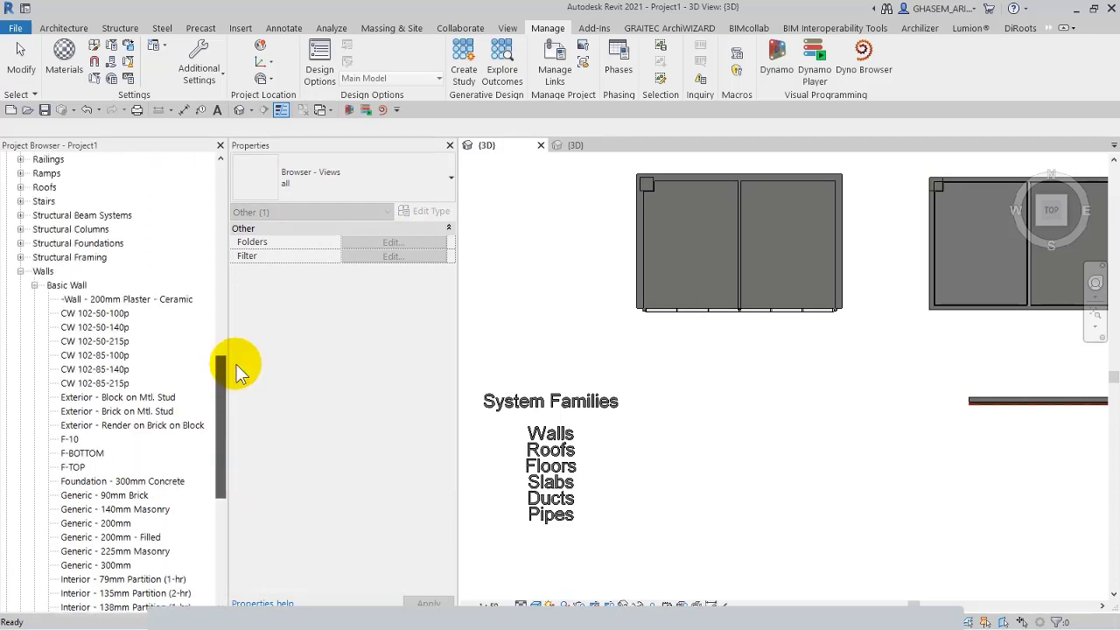